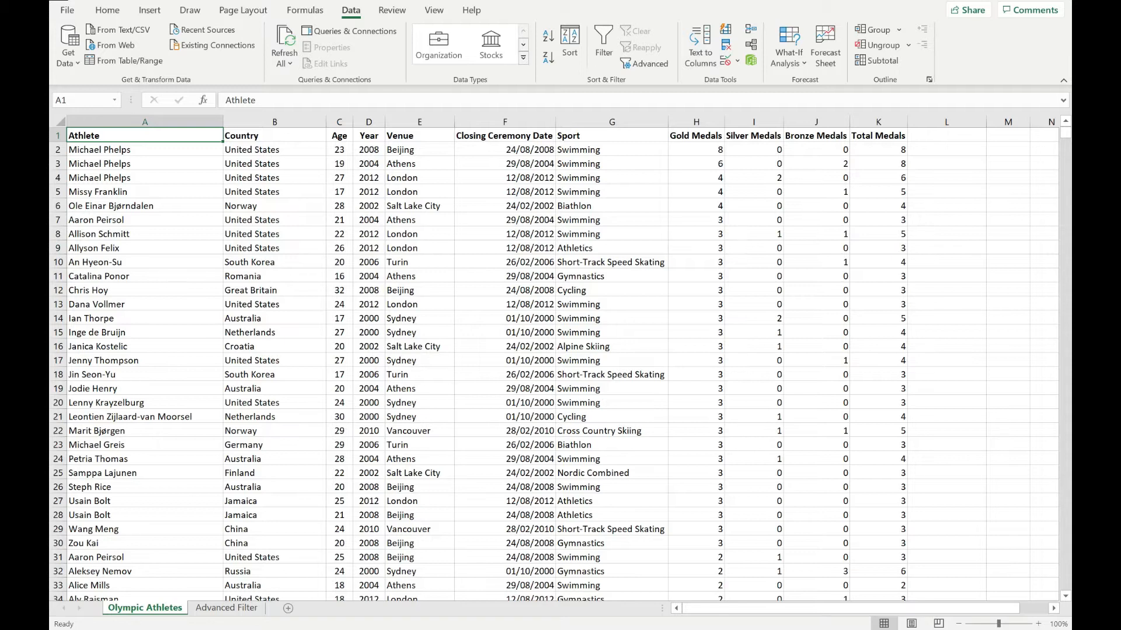
Step: Copy the Venue header from the Olympic Athletes sheet into cell A1 of the Advanced Filter sheet
{"action": "left_click", "coordinate": [224, 608]}
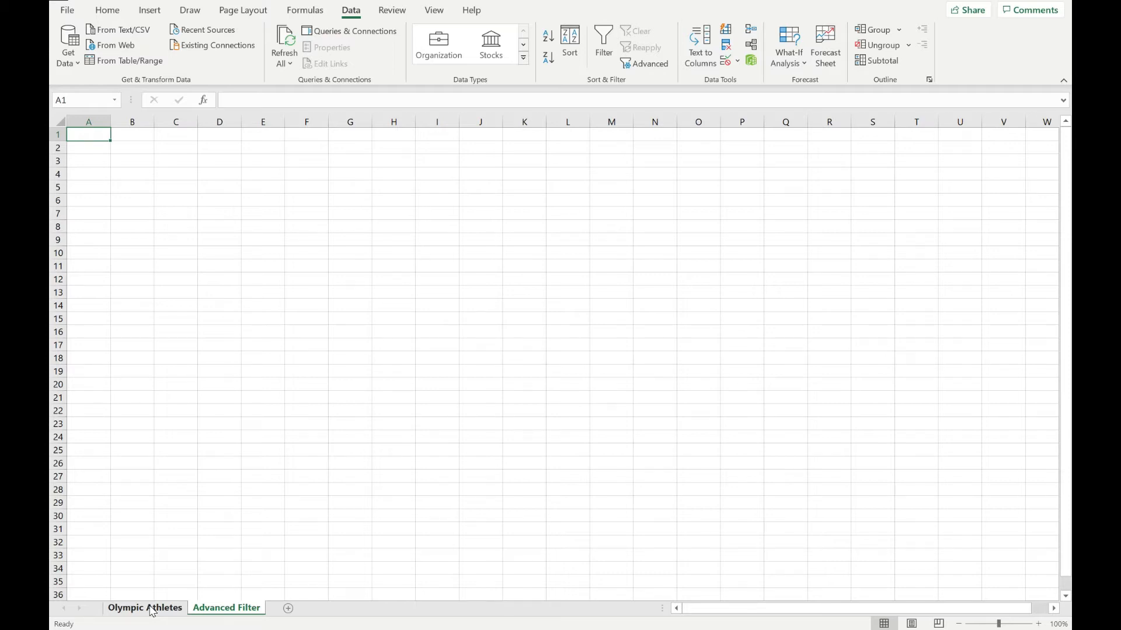
{"action": "left_click", "coordinate": [153, 611]}
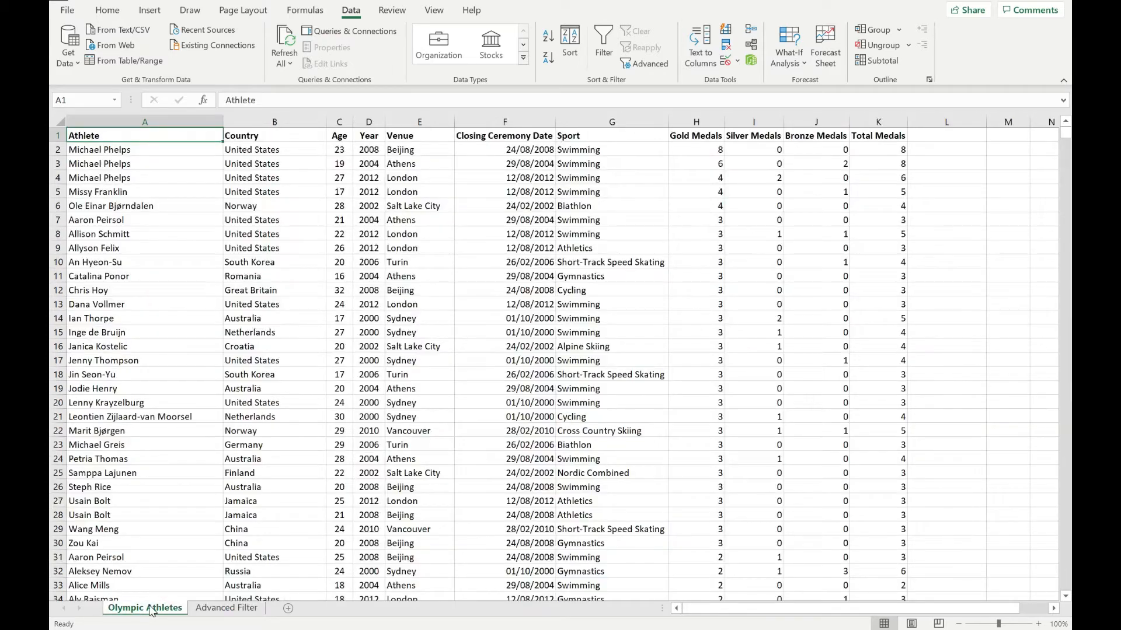
{"action": "left_click", "coordinate": [397, 135]}
{"action": "key", "text": "ctrl+c"}
{"action": "left_click", "coordinate": [226, 609]}
{"action": "key", "text": "ctrl+v"}
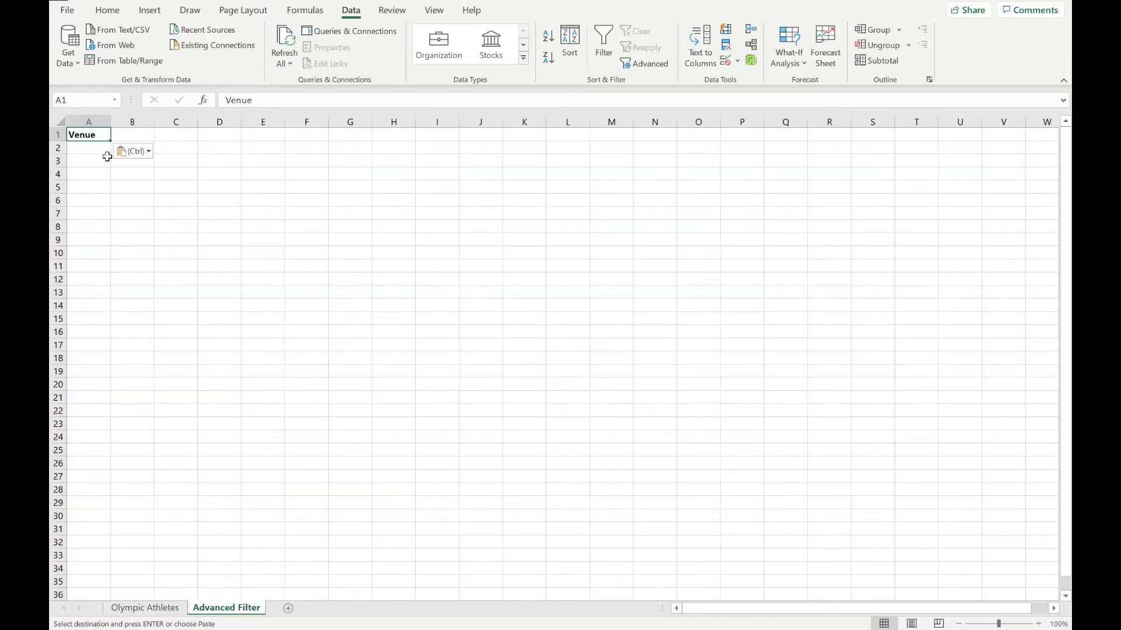
Step: Copy the Sport header from the Olympic Athletes sheet into cell B1 of the Advanced Filter sheet
{"action": "left_click", "coordinate": [131, 134]}
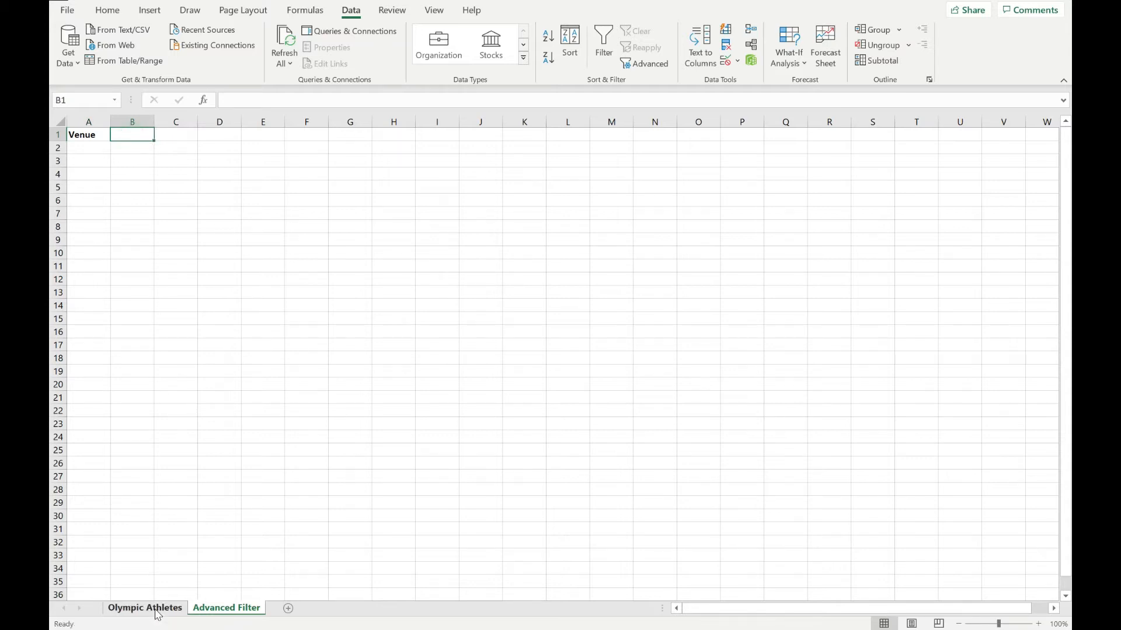
{"action": "left_click", "coordinate": [156, 608]}
{"action": "left_click", "coordinate": [589, 136]}
{"action": "key", "text": "ctrl+c"}
{"action": "left_click", "coordinate": [238, 609]}
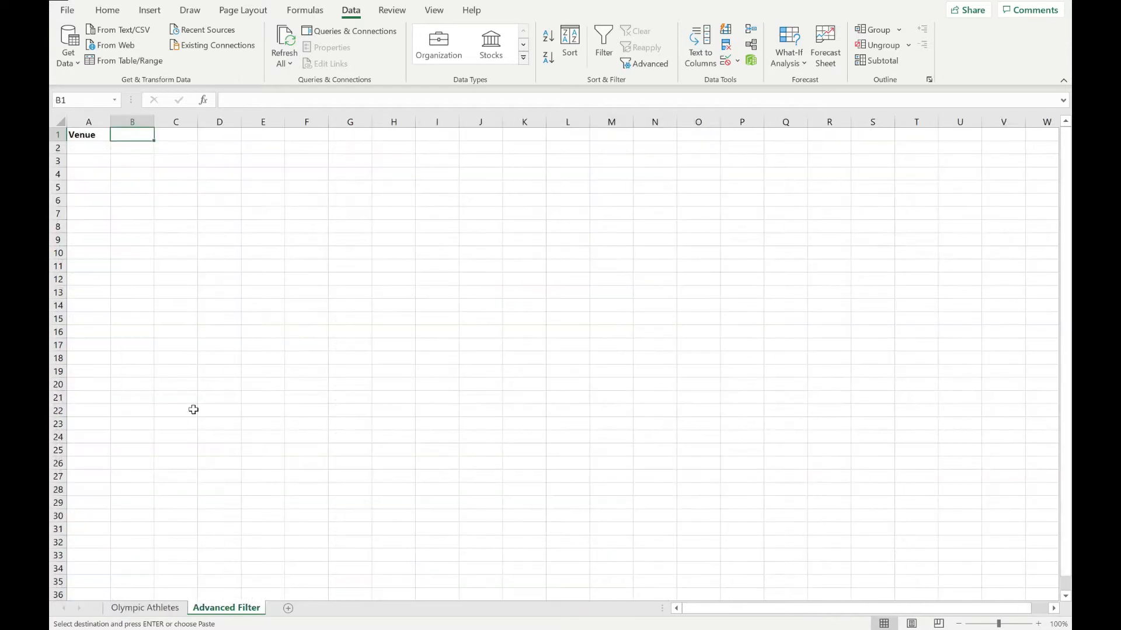
{"action": "key", "text": "ctrl+v"}
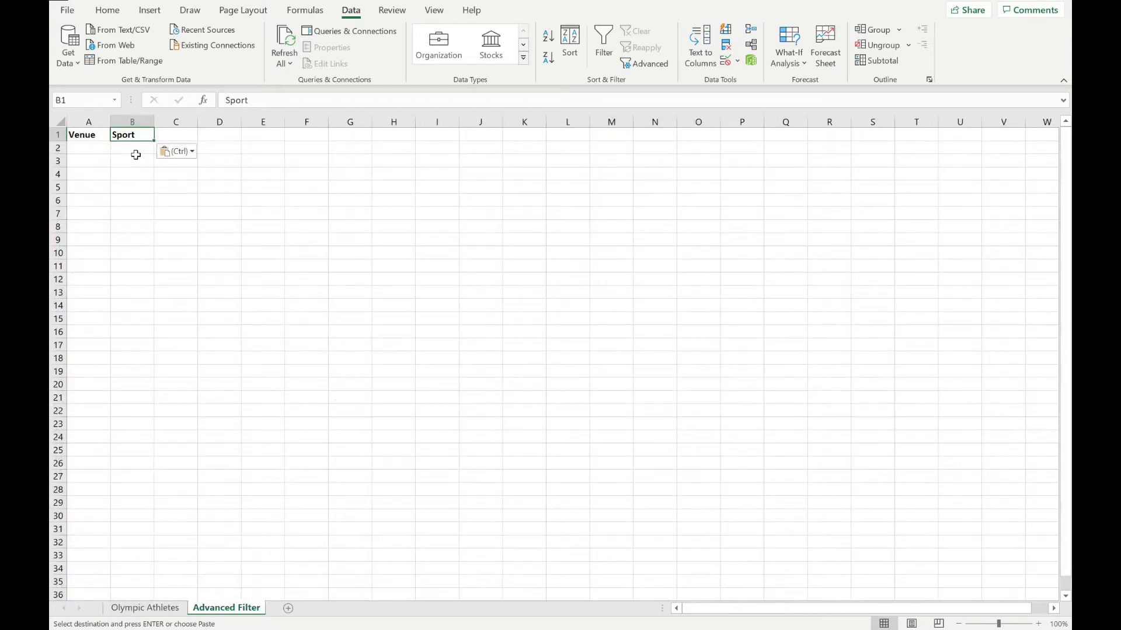
Step: Copy the venue London from the Olympic Athletes sheet into cell A2 of the Advanced Filter sheet
{"action": "left_click", "coordinate": [98, 150]}
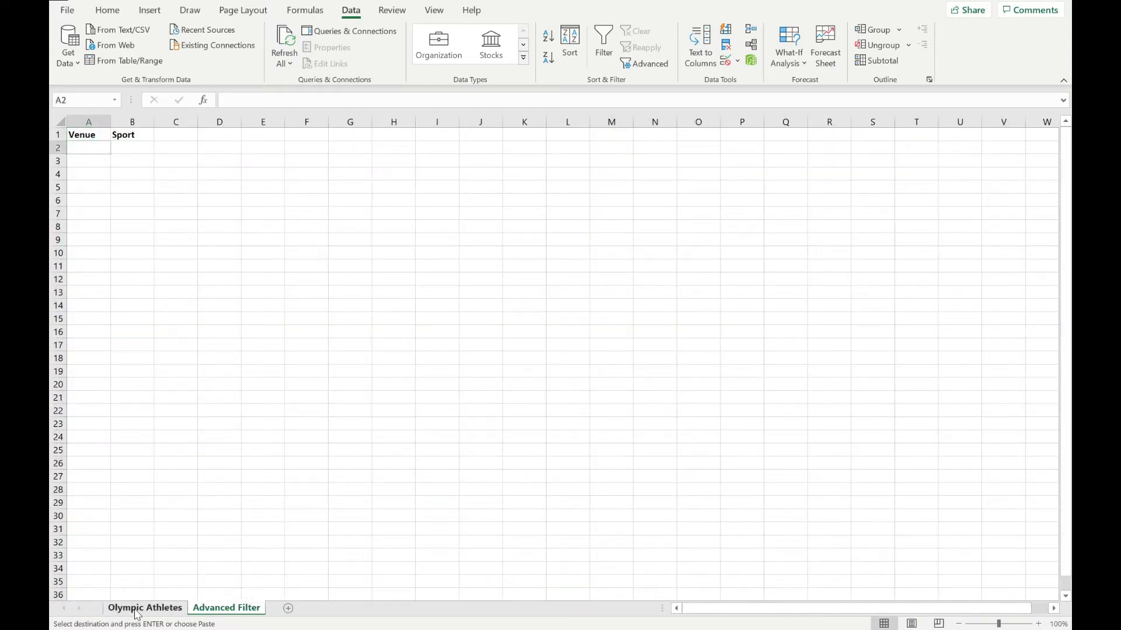
{"action": "left_click", "coordinate": [140, 609]}
{"action": "left_click", "coordinate": [440, 234]}
{"action": "key", "text": "ctrl+c"}
{"action": "left_click", "coordinate": [236, 609]}
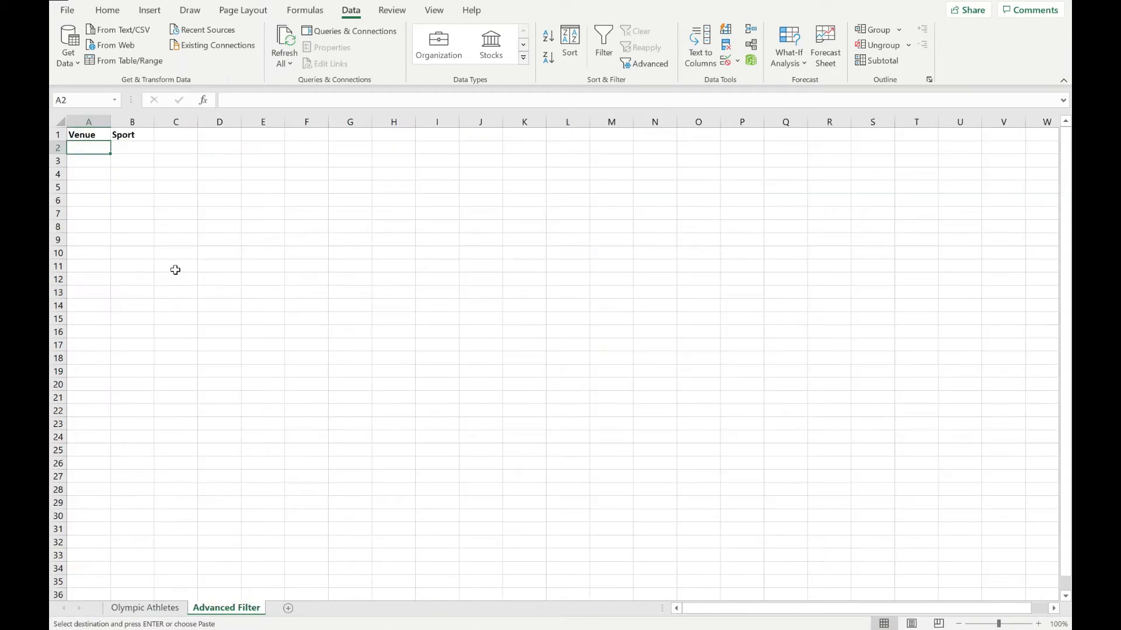
{"action": "key", "text": "ctrl+v"}
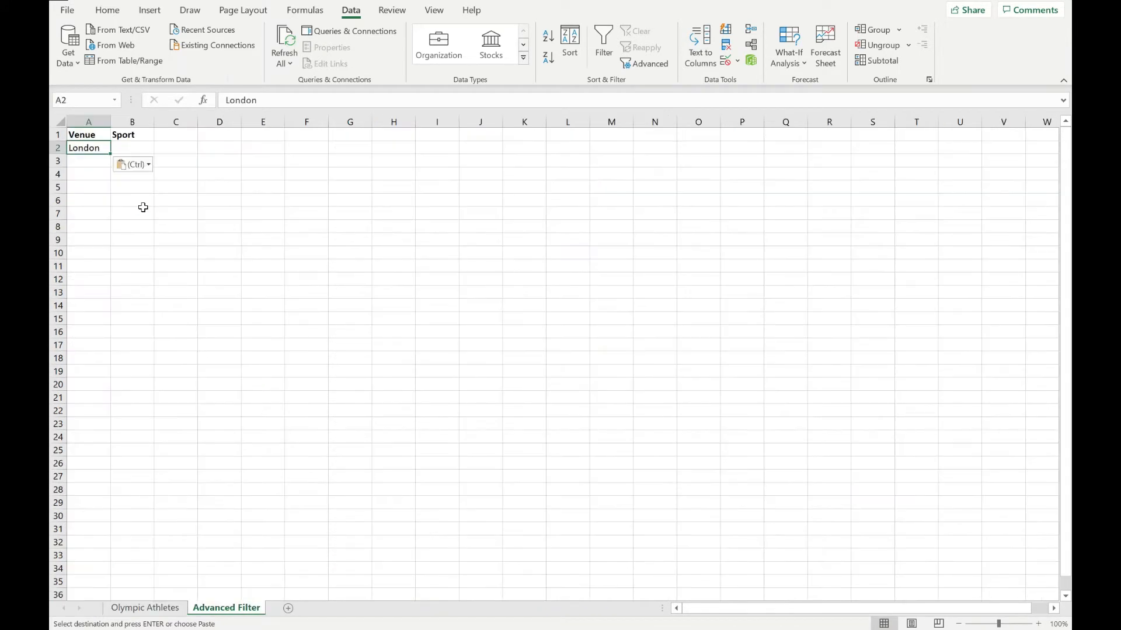
Step: Copy the sport Cycling from the Olympic Athletes sheet into cell B2 of the Advanced Filter sheet
{"action": "left_click", "coordinate": [145, 608]}
{"action": "left_click", "coordinate": [591, 416]}
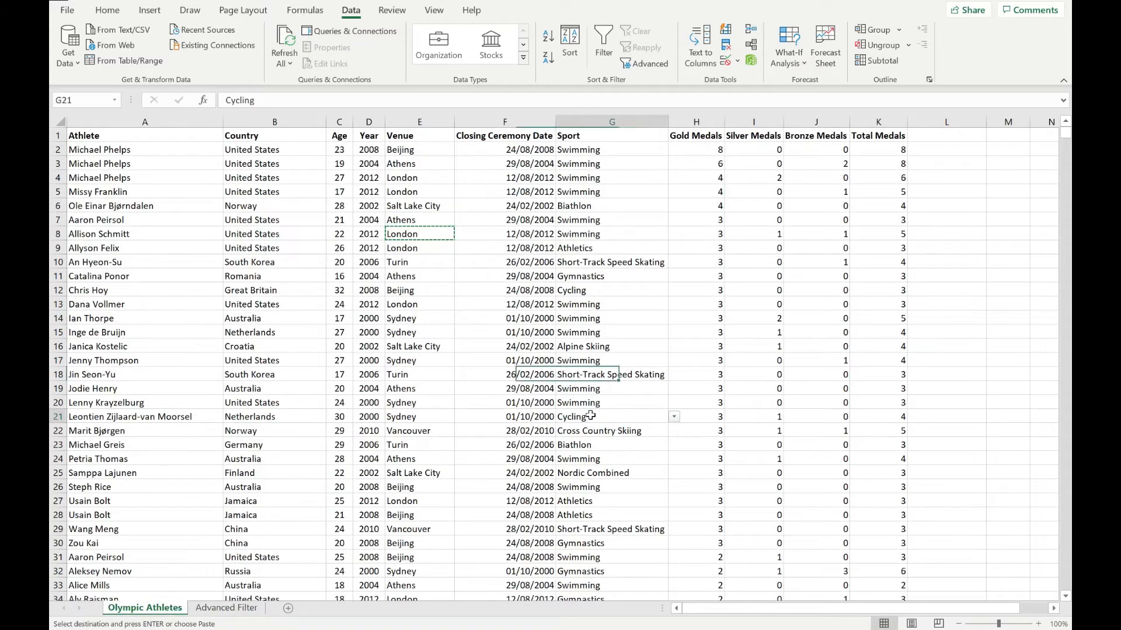
{"action": "key", "text": "ctrl+c"}
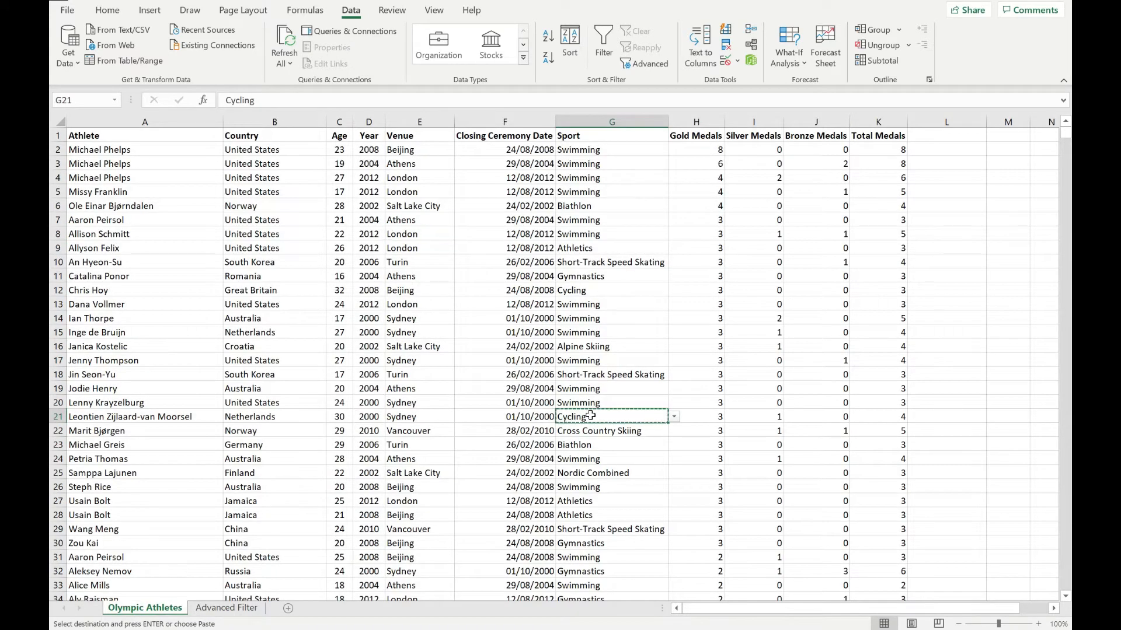
{"action": "left_click", "coordinate": [239, 610]}
{"action": "left_click", "coordinate": [134, 151]}
{"action": "key", "text": "ctrl+v"}
Step: Start an advanced filter from cell A4 with A1:K8614 on the Olympic Athletes sheet as the list range
{"action": "left_click", "coordinate": [93, 162]}
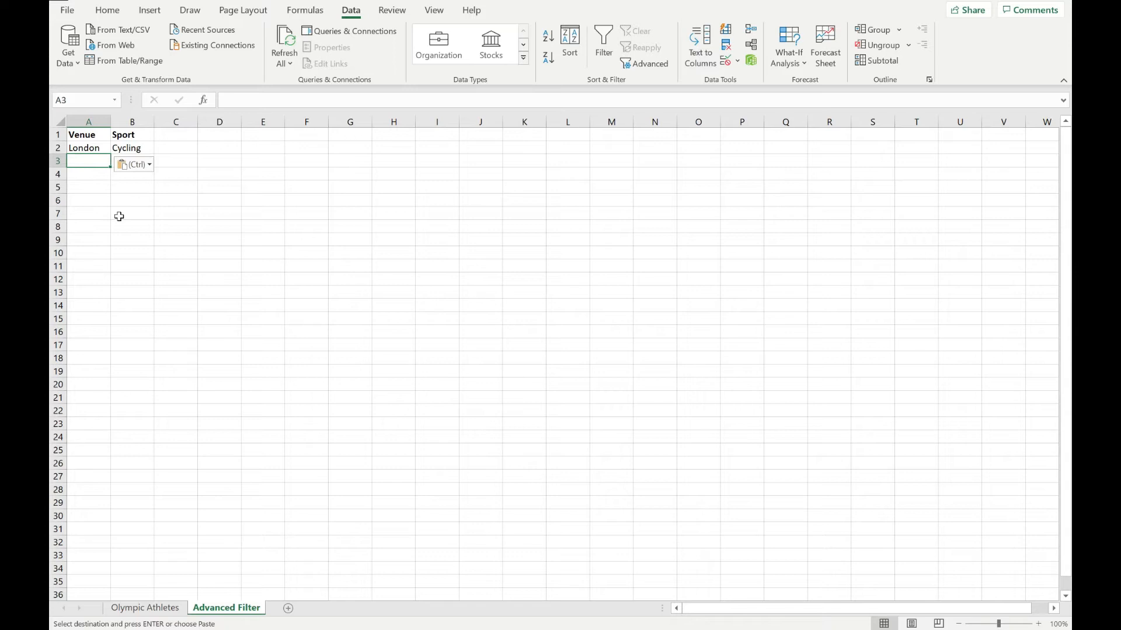
{"action": "left_click", "coordinate": [97, 175]}
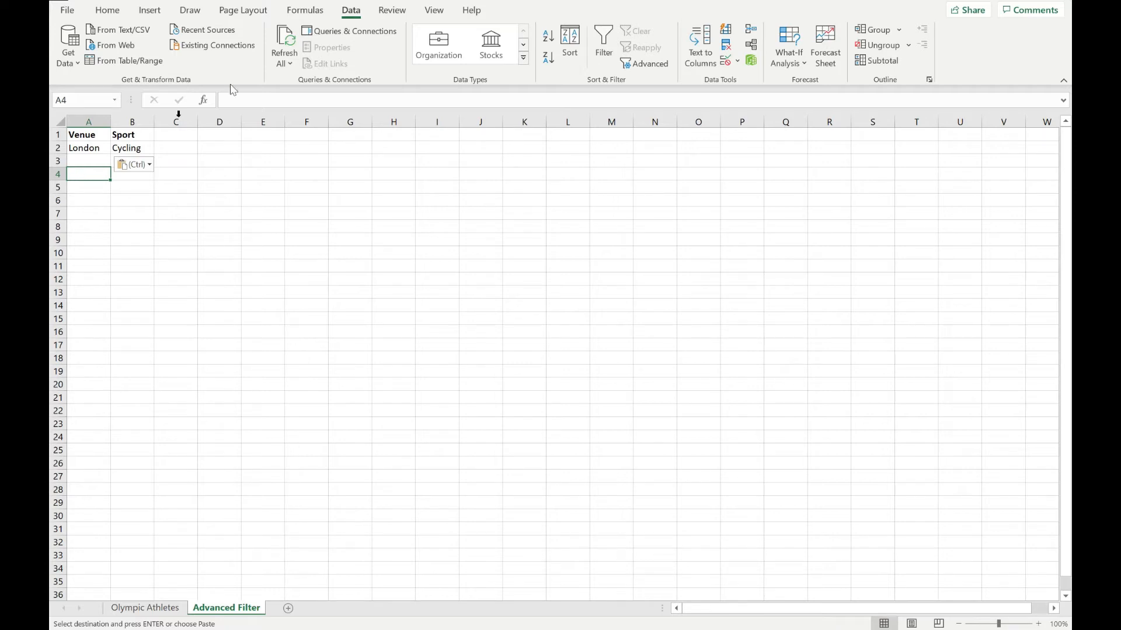
{"action": "left_click", "coordinate": [345, 7]}
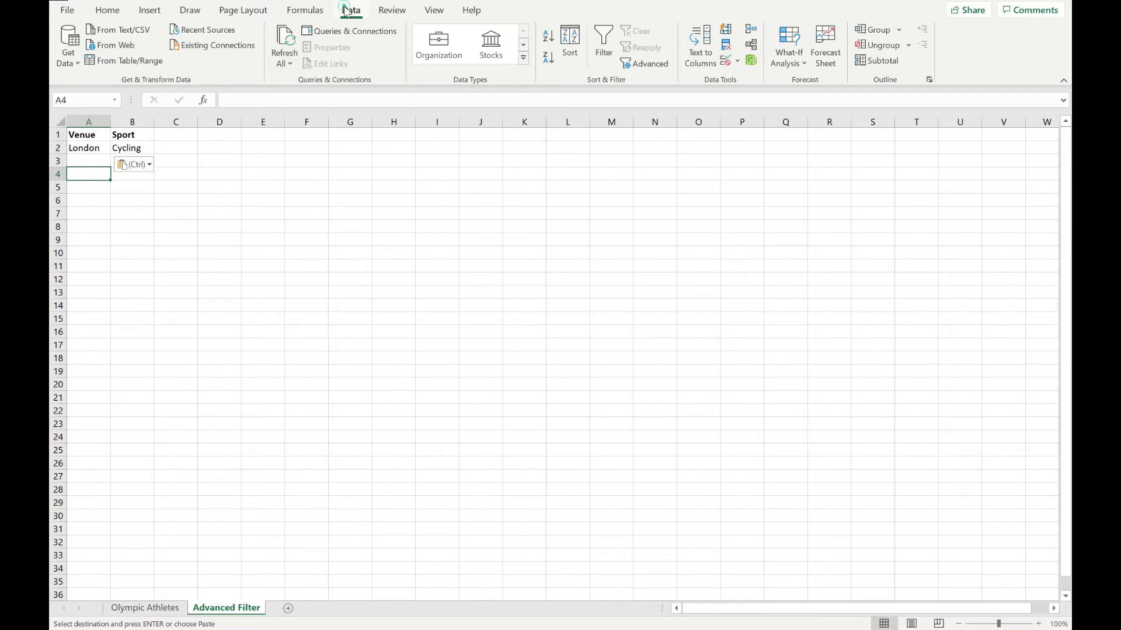
{"action": "left_click", "coordinate": [656, 69]}
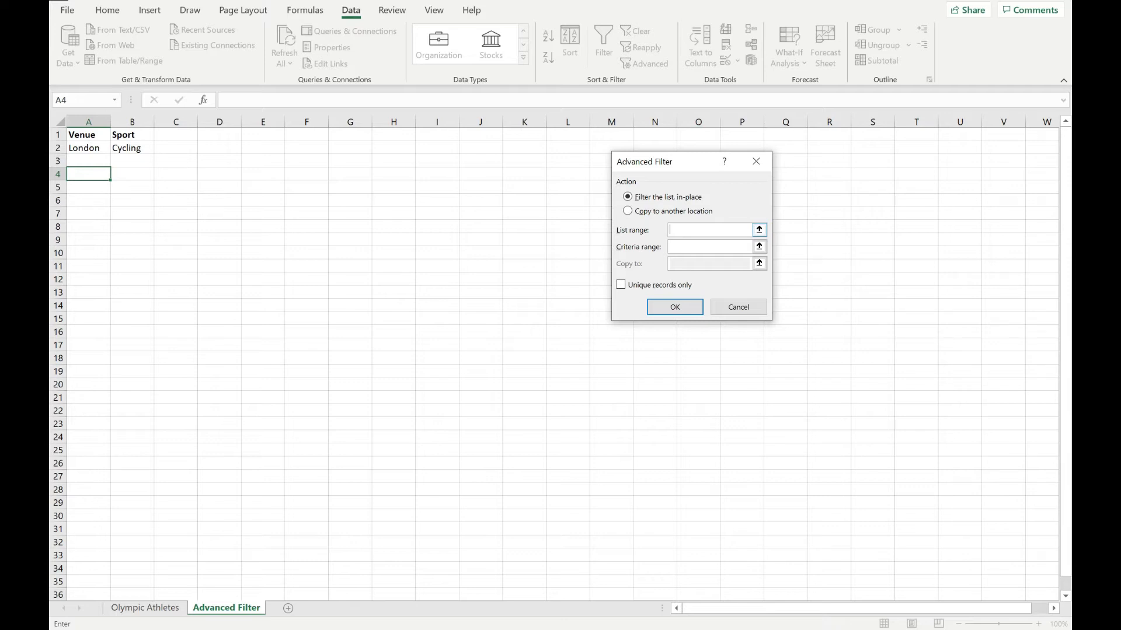
{"action": "left_click", "coordinate": [760, 230]}
{"action": "left_click", "coordinate": [140, 608]}
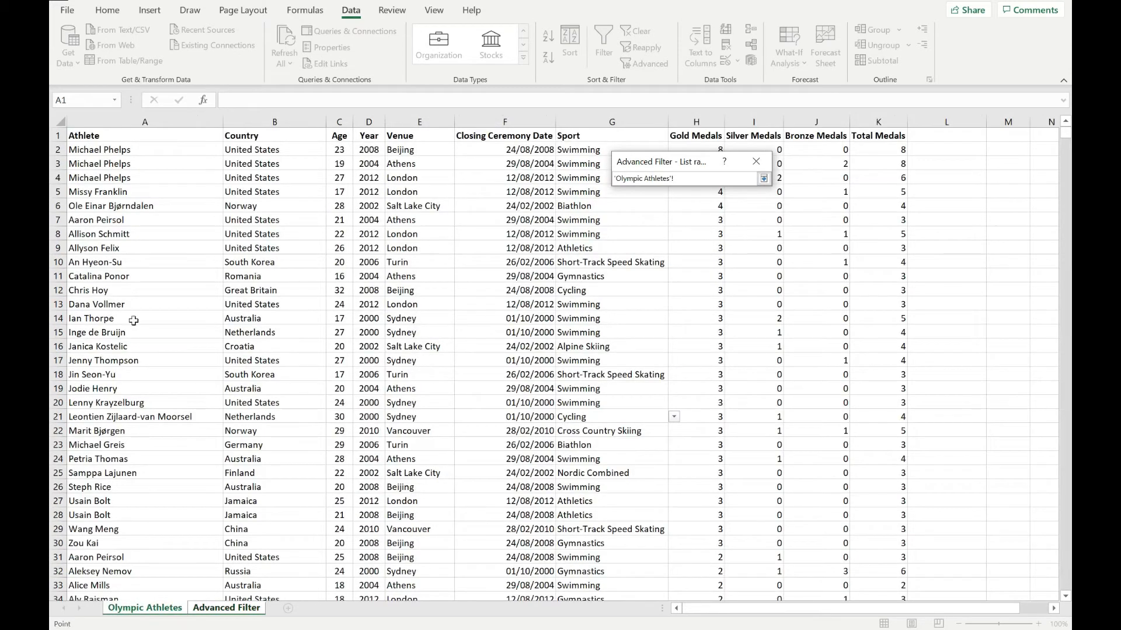
{"action": "left_click", "coordinate": [104, 135]}
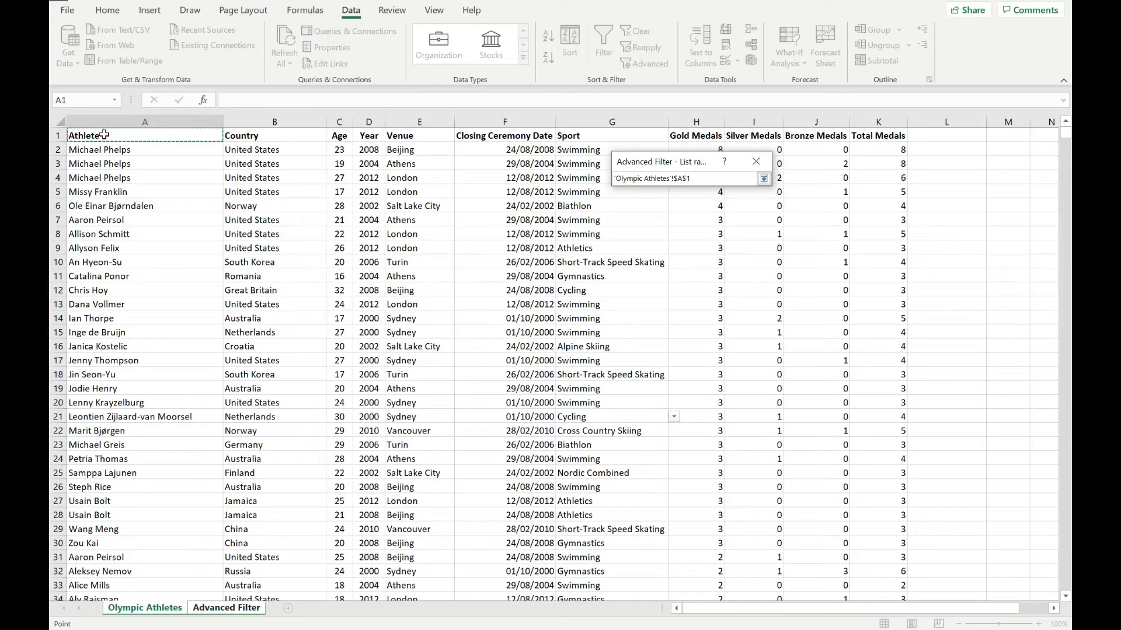
{"action": "key", "text": "ctrl+shift+Right"}
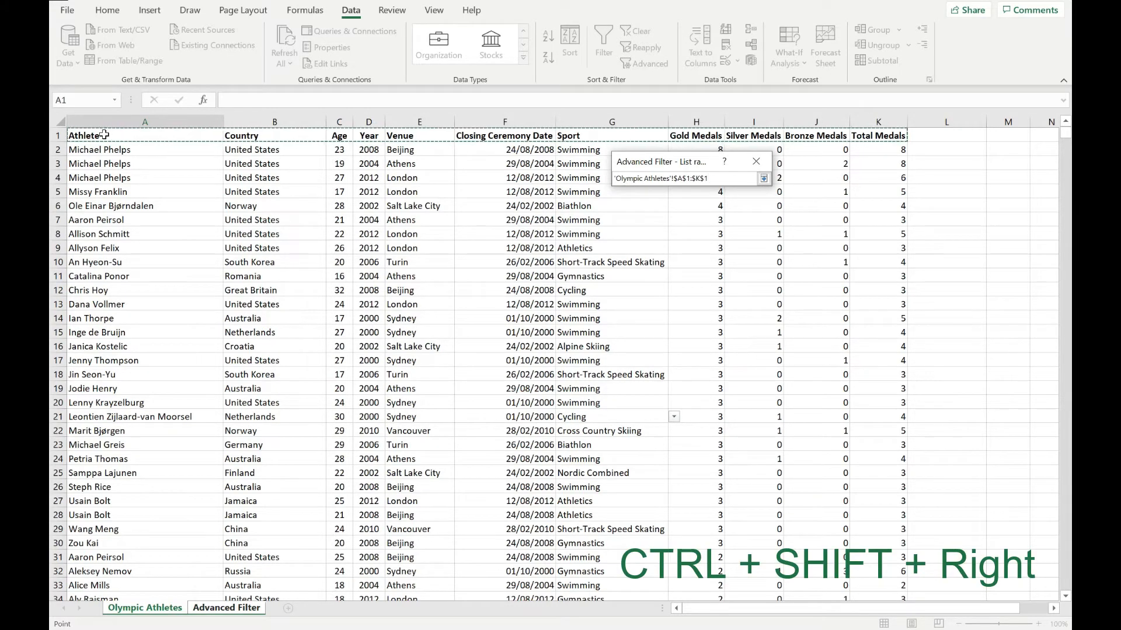
{"action": "key", "text": "ctrl+shift+Down"}
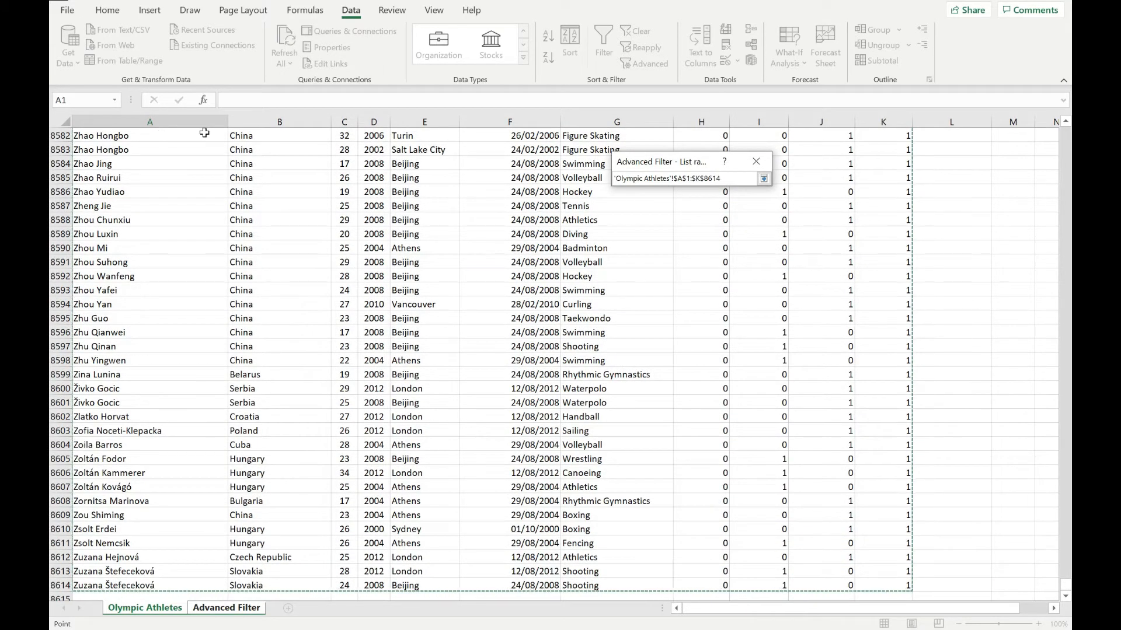
{"action": "key", "text": "Return"}
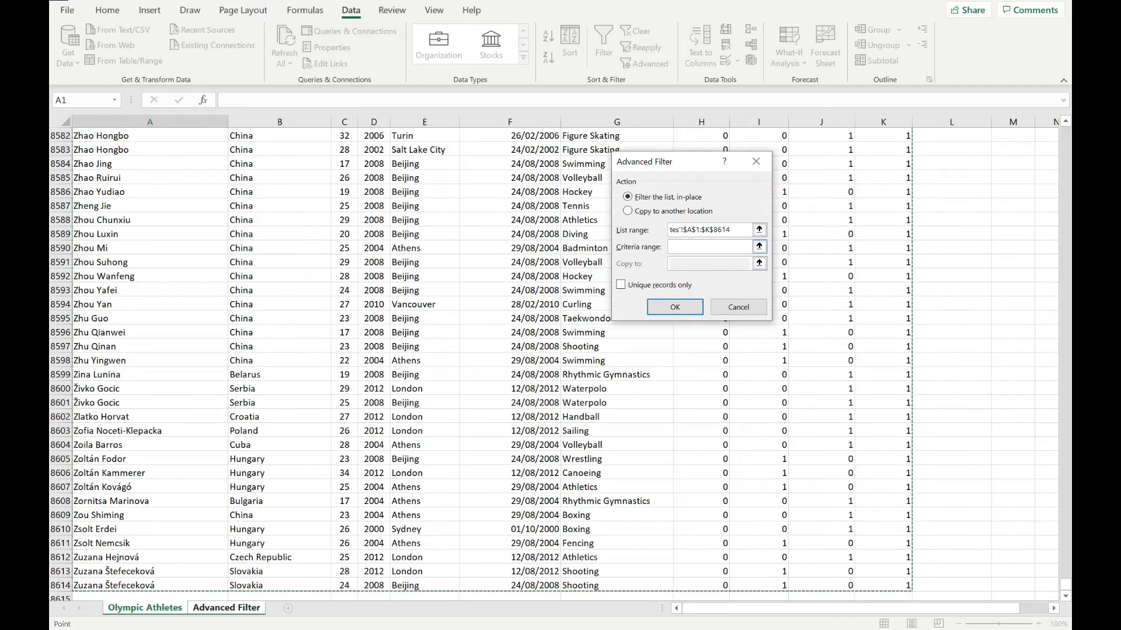
Step: Set the criteria range to A1:B2 and copy the filtered records to cell A4 of the Advanced Filter sheet
{"action": "left_click", "coordinate": [709, 247]}
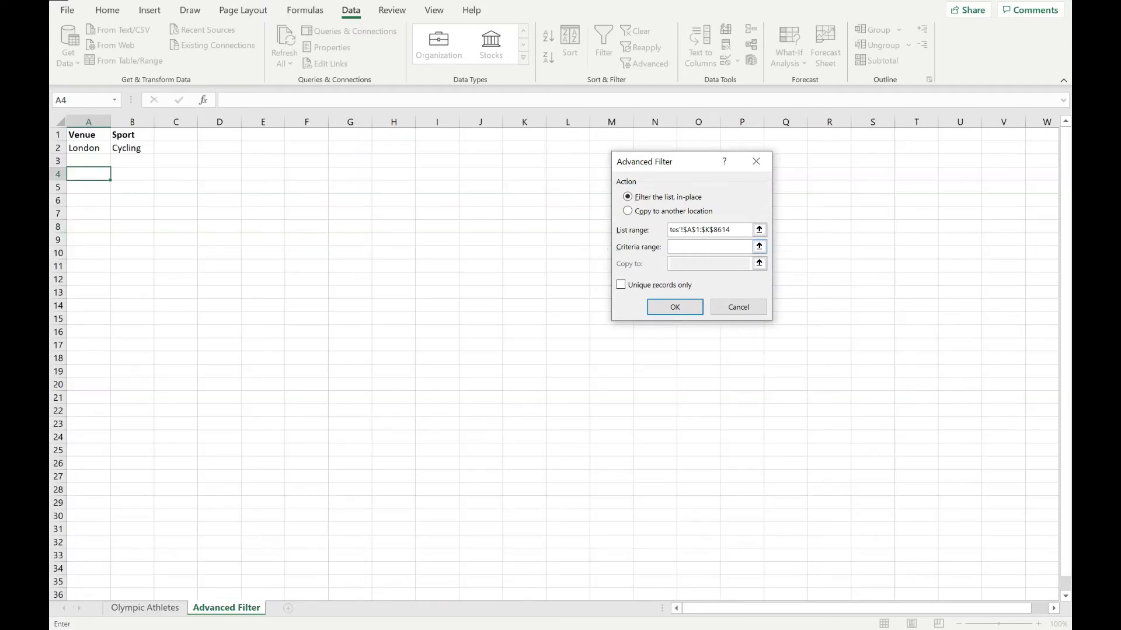
{"action": "left_click_drag", "start_coordinate": [97, 139], "coordinate": [122, 148]}
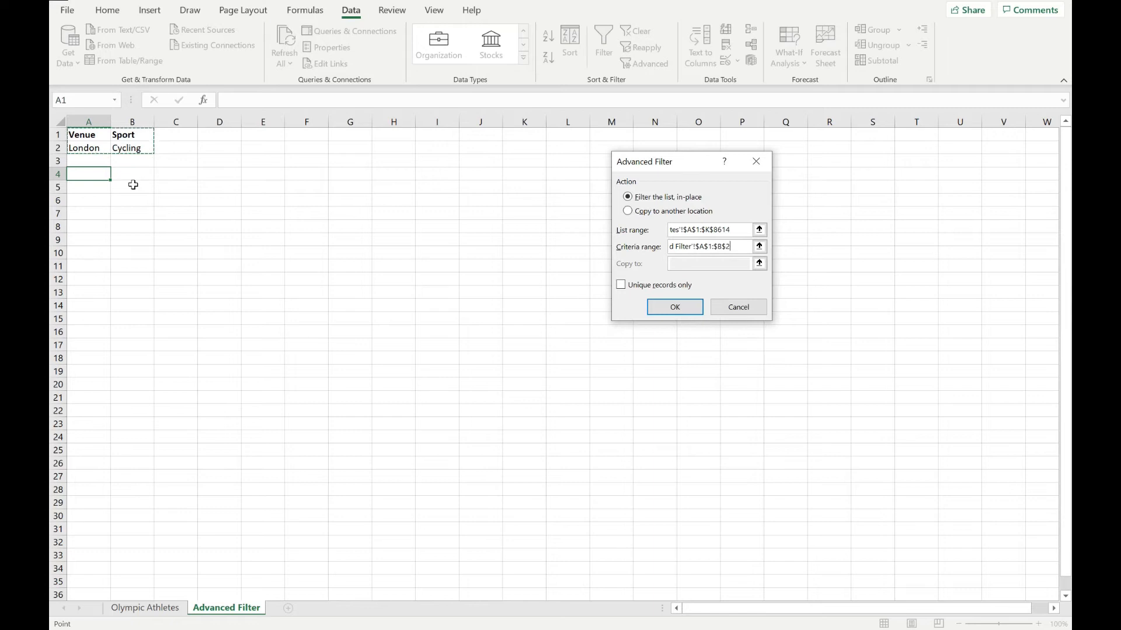
{"action": "left_click", "coordinate": [630, 213]}
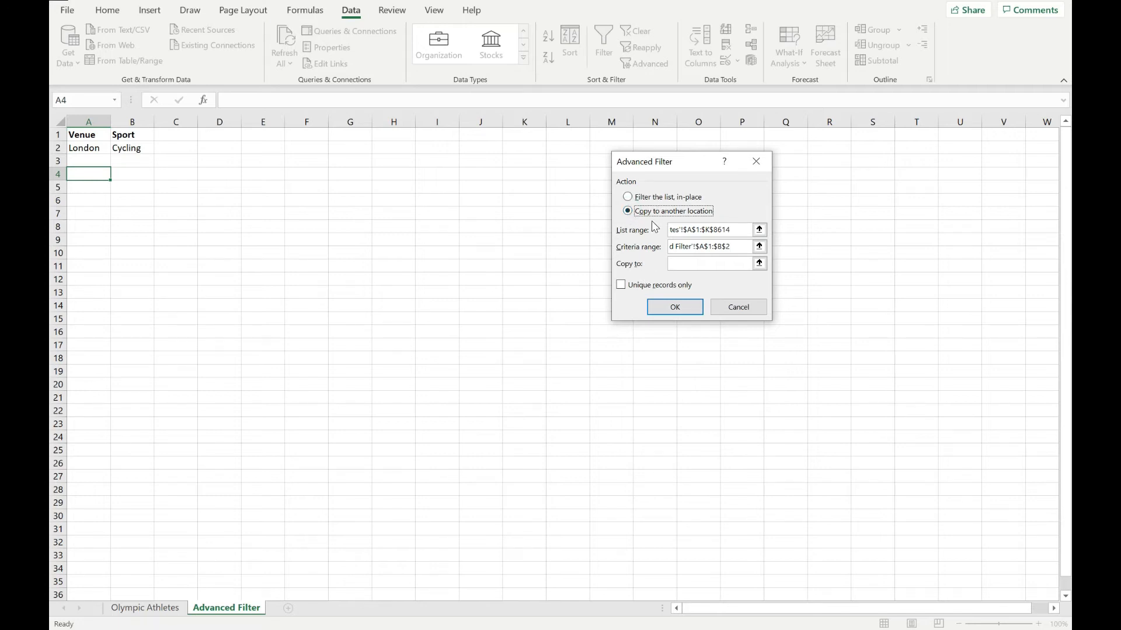
{"action": "left_click", "coordinate": [712, 264]}
{"action": "left_click", "coordinate": [759, 264]}
{"action": "left_click", "coordinate": [90, 181]}
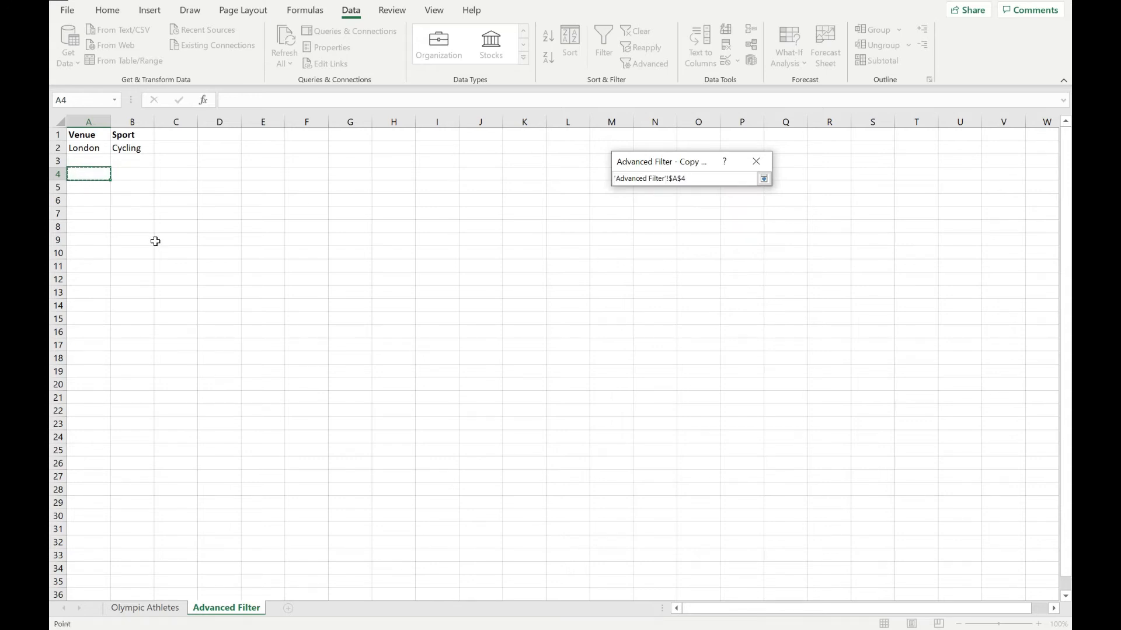
{"action": "key", "text": "Return"}
{"action": "left_click", "coordinate": [675, 308]}
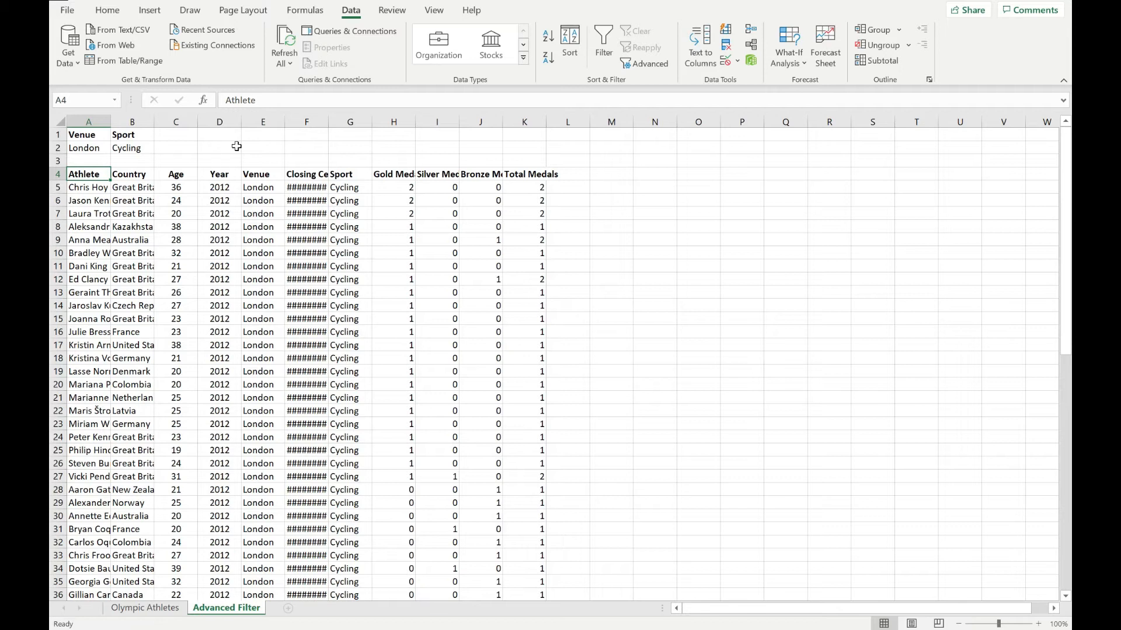
Step: Clear all extracted records and their headers from row 4 downward, leaving cell A4 selected
{"action": "key", "text": "ctrl+shift+Right"}
{"action": "key", "text": "ctrl+shift+Down"}
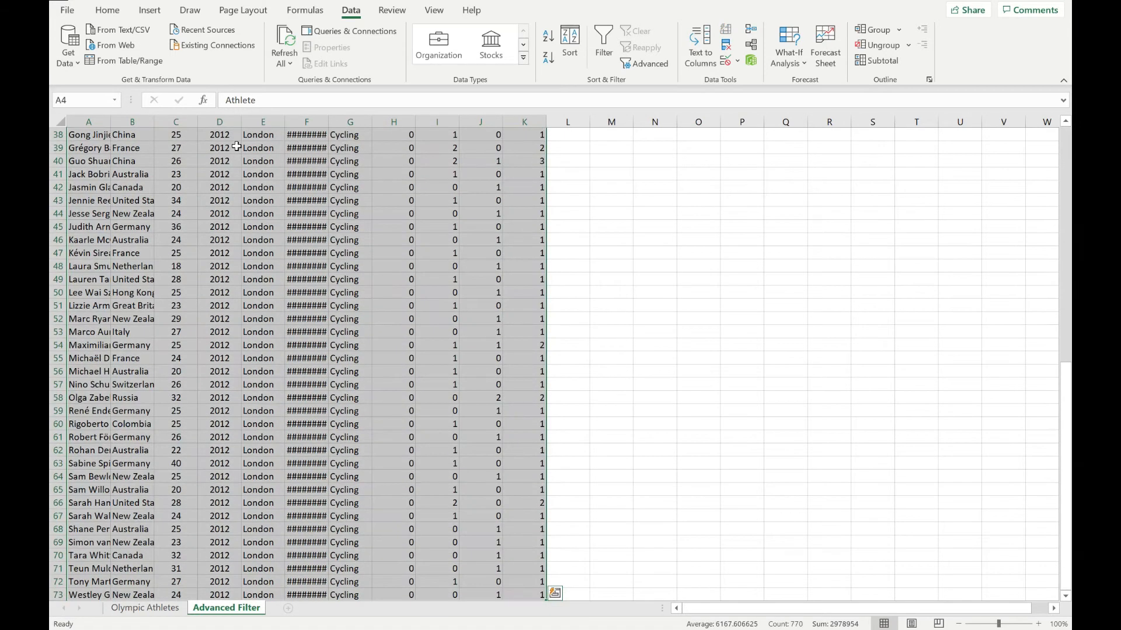
{"action": "key", "text": "Delete"}
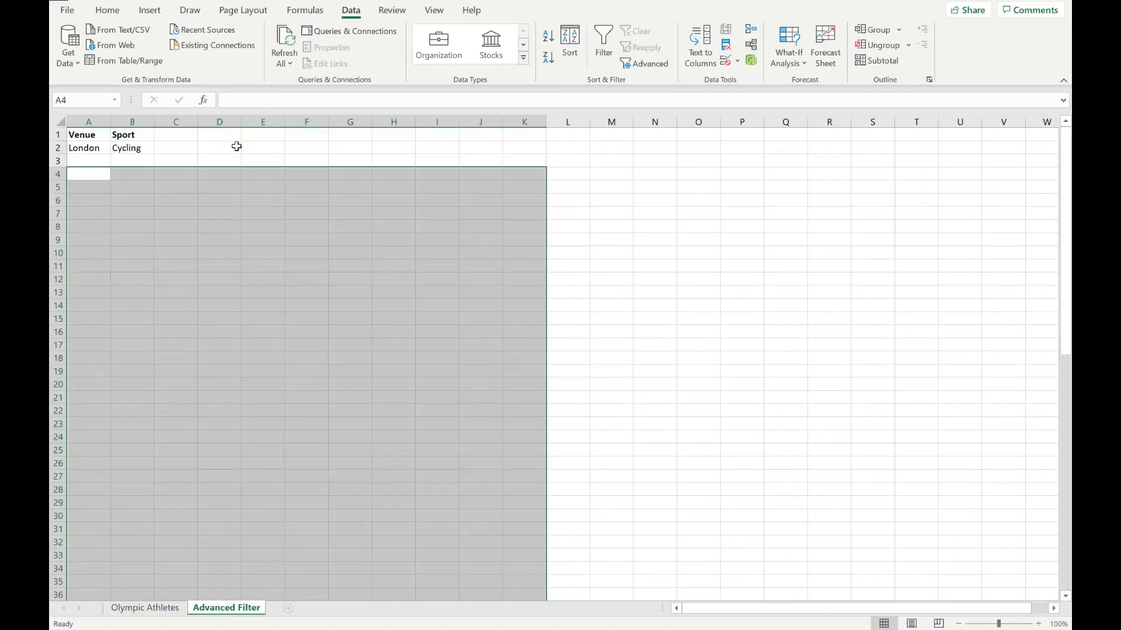
{"action": "left_click", "coordinate": [93, 173]}
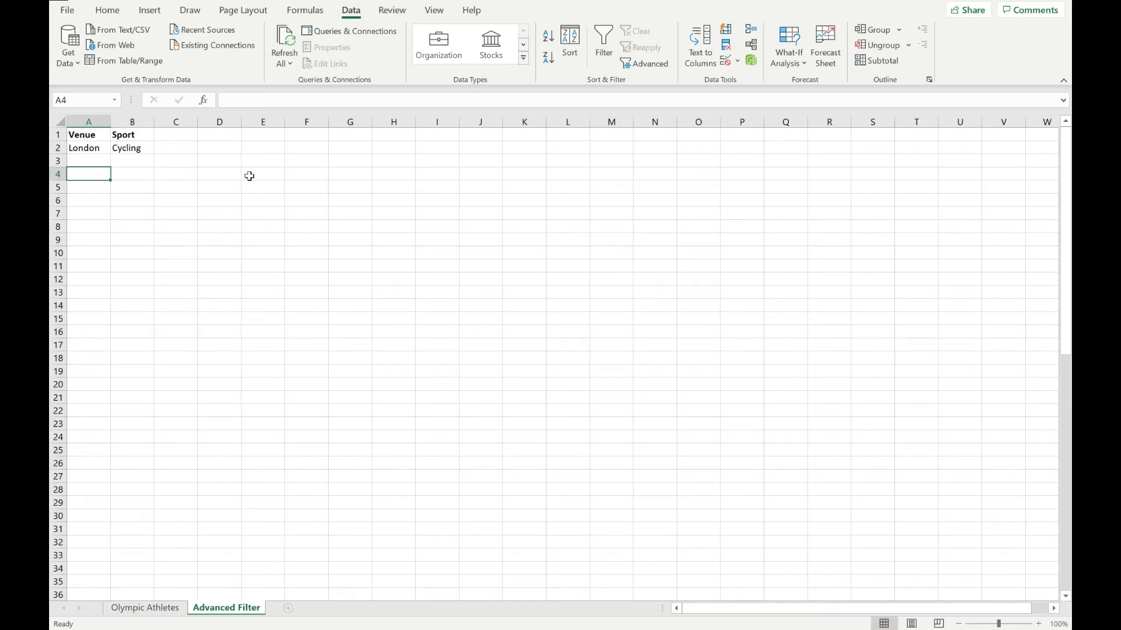
Step: Copy the Athlete and Country headers from the Olympic Athletes sheet into A4:B4 of the Advanced Filter sheet
{"action": "left_click", "coordinate": [145, 608]}
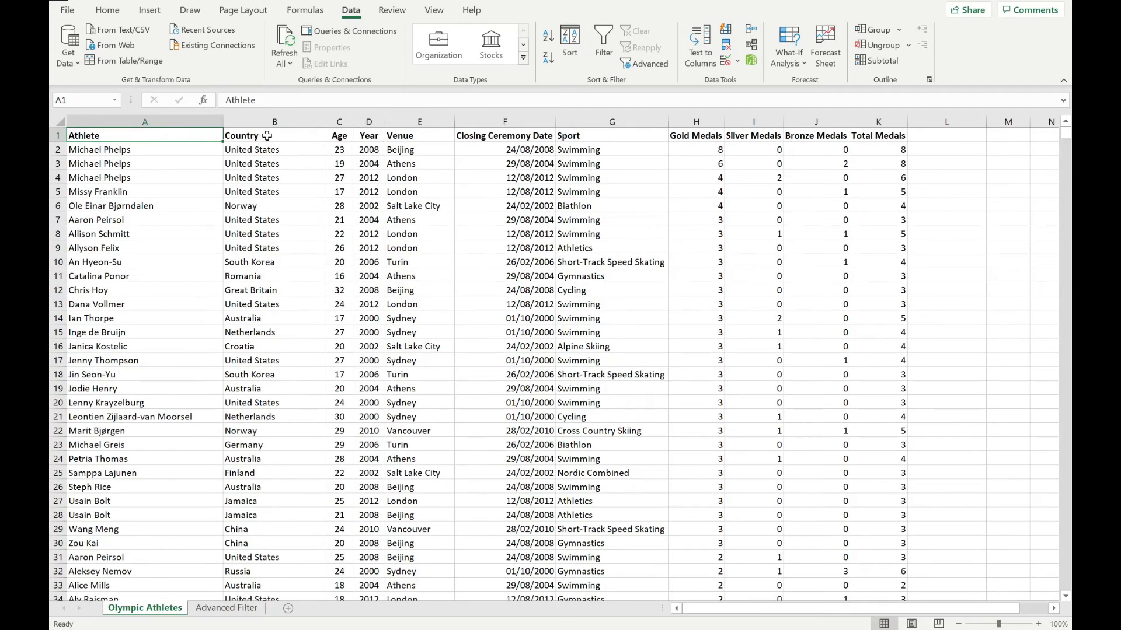
{"action": "left_click_drag", "start_coordinate": [175, 135], "coordinate": [244, 141]}
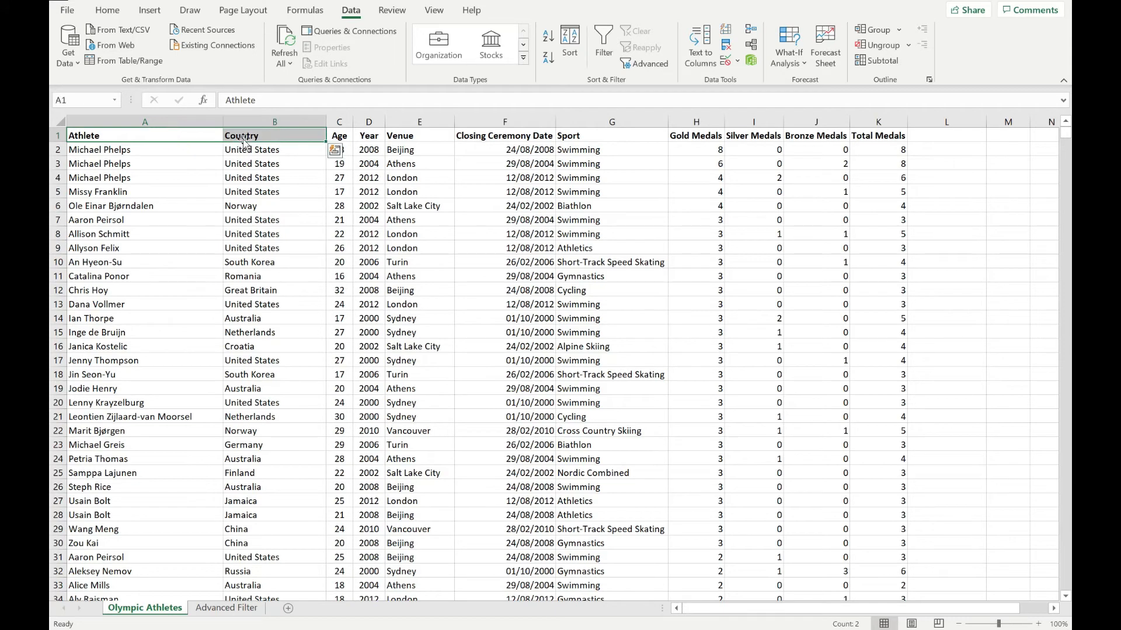
{"action": "key", "text": "ctrl+c"}
{"action": "left_click", "coordinate": [227, 608]}
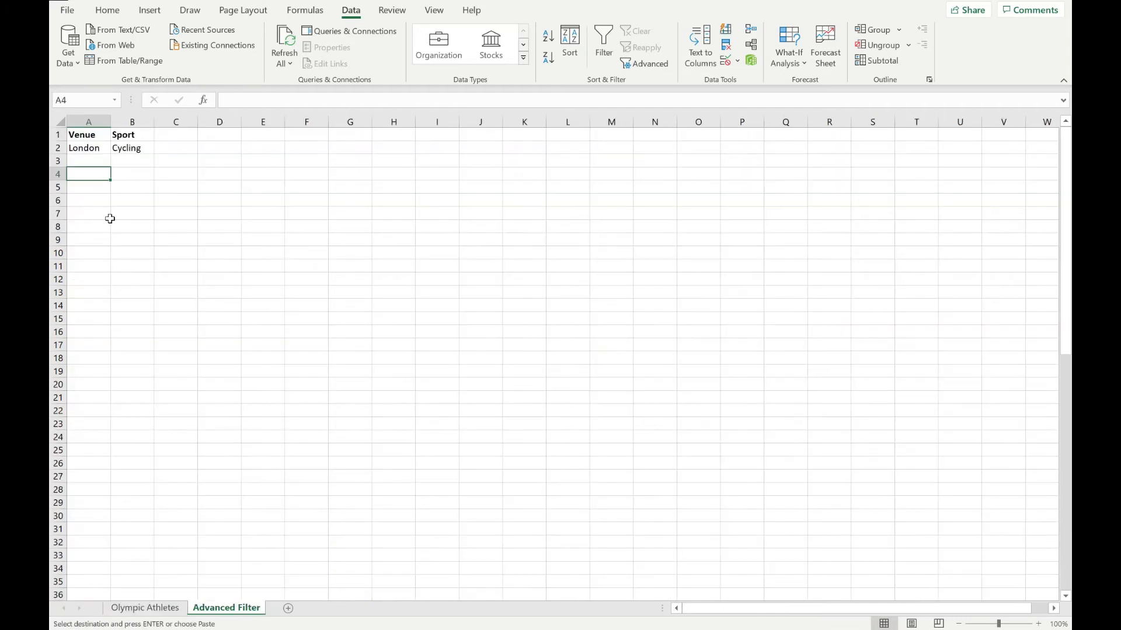
{"action": "key", "text": "ctrl+v"}
Step: Copy the Gold, Silver, Bronze and Total Medals headers from the Olympic Athletes sheet into C4:F4 of the Advanced Filter sheet
{"action": "left_click", "coordinate": [140, 608]}
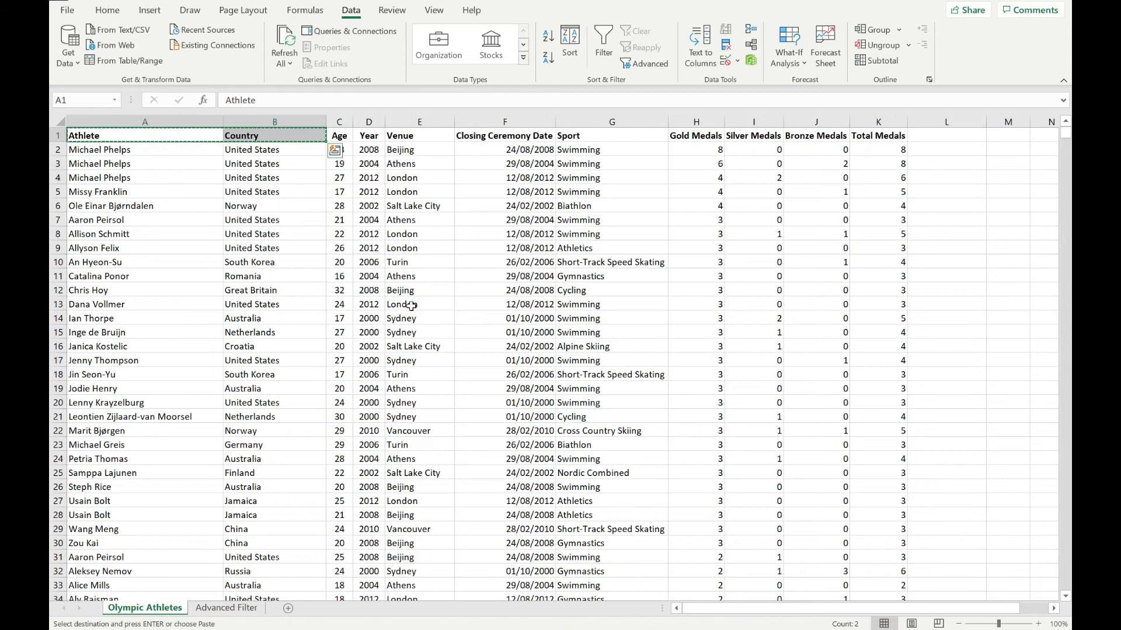
{"action": "left_click_drag", "start_coordinate": [678, 138], "coordinate": [880, 139]}
{"action": "key", "text": "ctrl+c"}
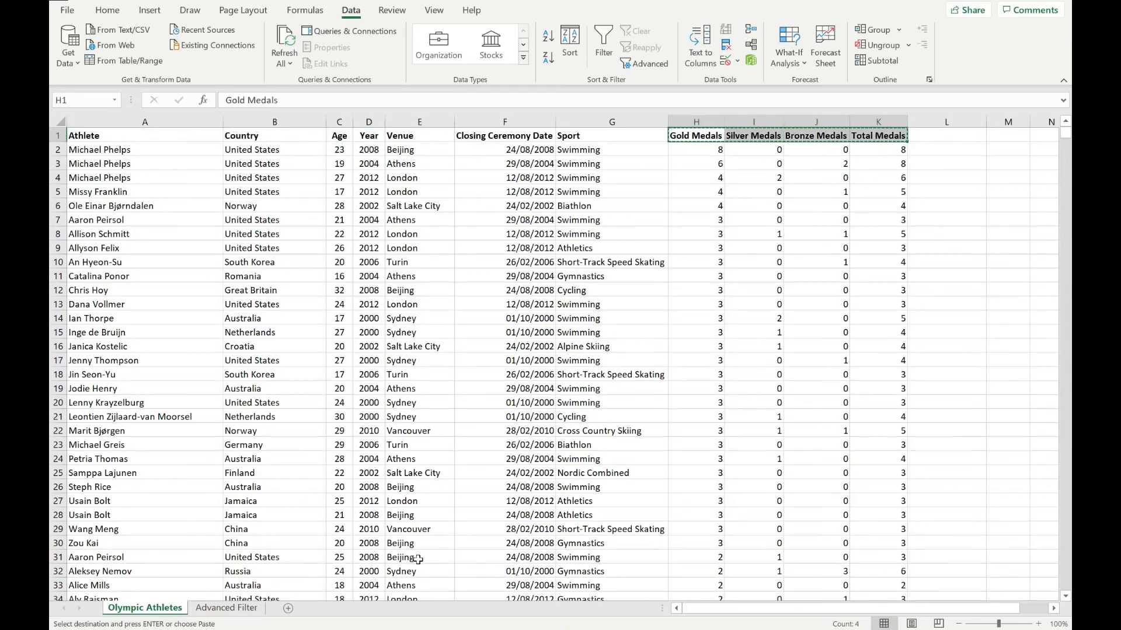
{"action": "left_click", "coordinate": [234, 608]}
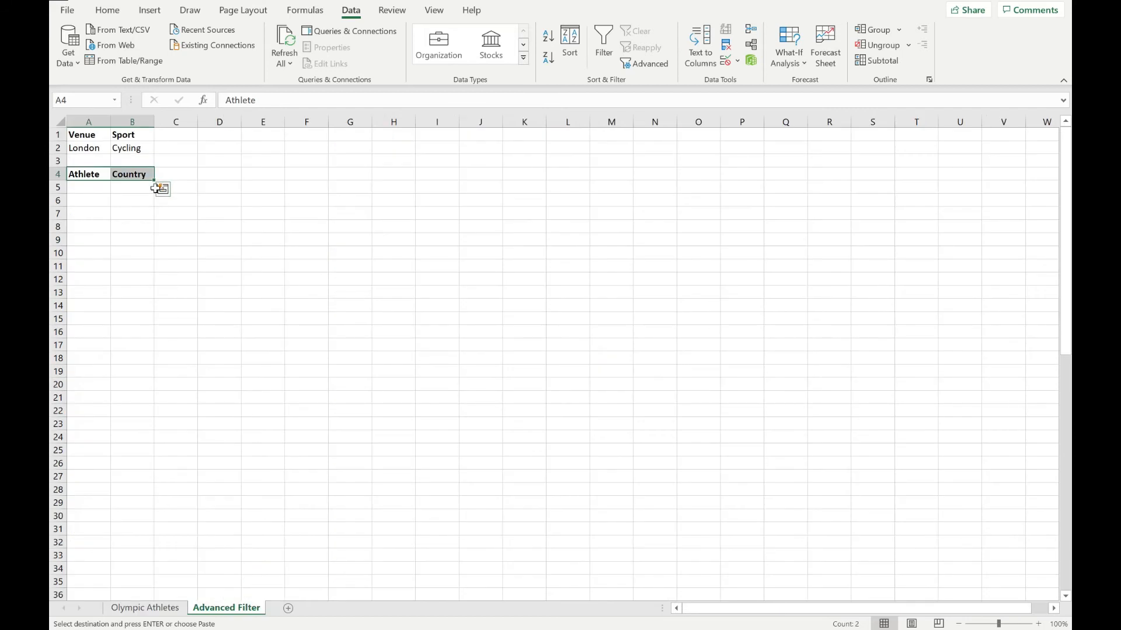
{"action": "left_click", "coordinate": [169, 173]}
{"action": "key", "text": "ctrl+v"}
Step: AutoFit columns C through F so the four medal headers show in full
{"action": "left_click_drag", "start_coordinate": [169, 121], "coordinate": [330, 123]}
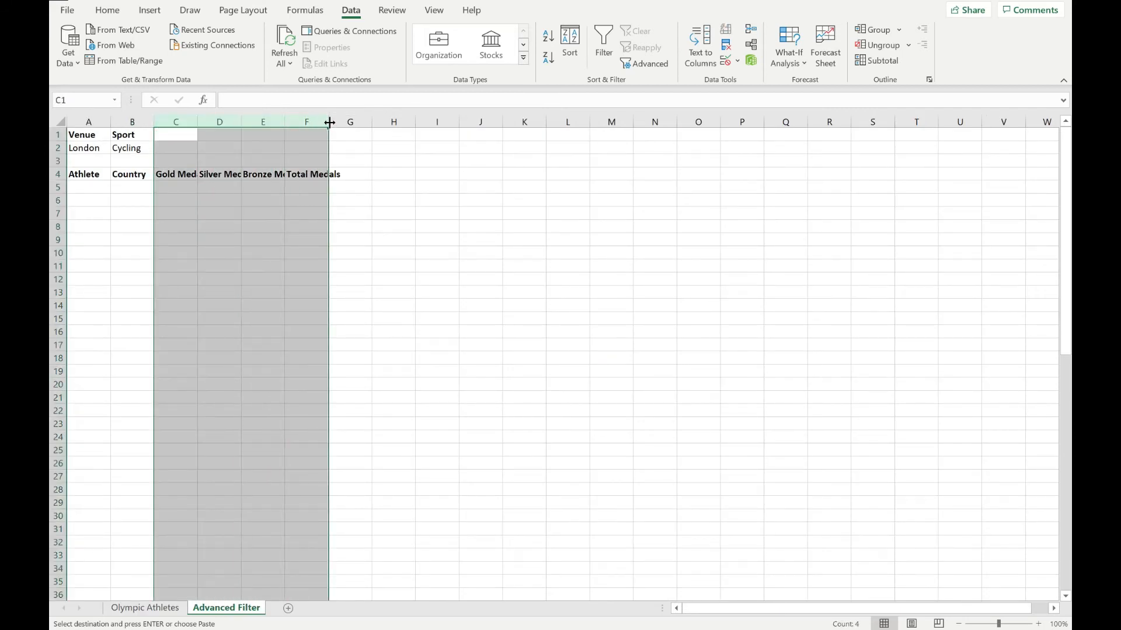
{"action": "double_click", "coordinate": [329, 122]}
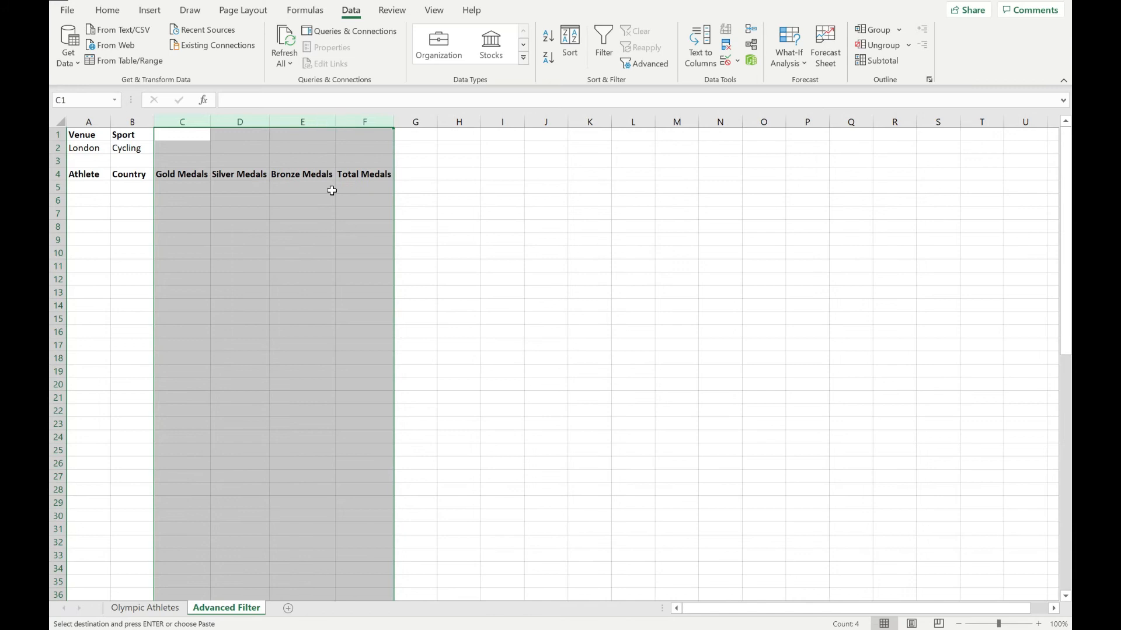
{"action": "left_click", "coordinate": [90, 188]}
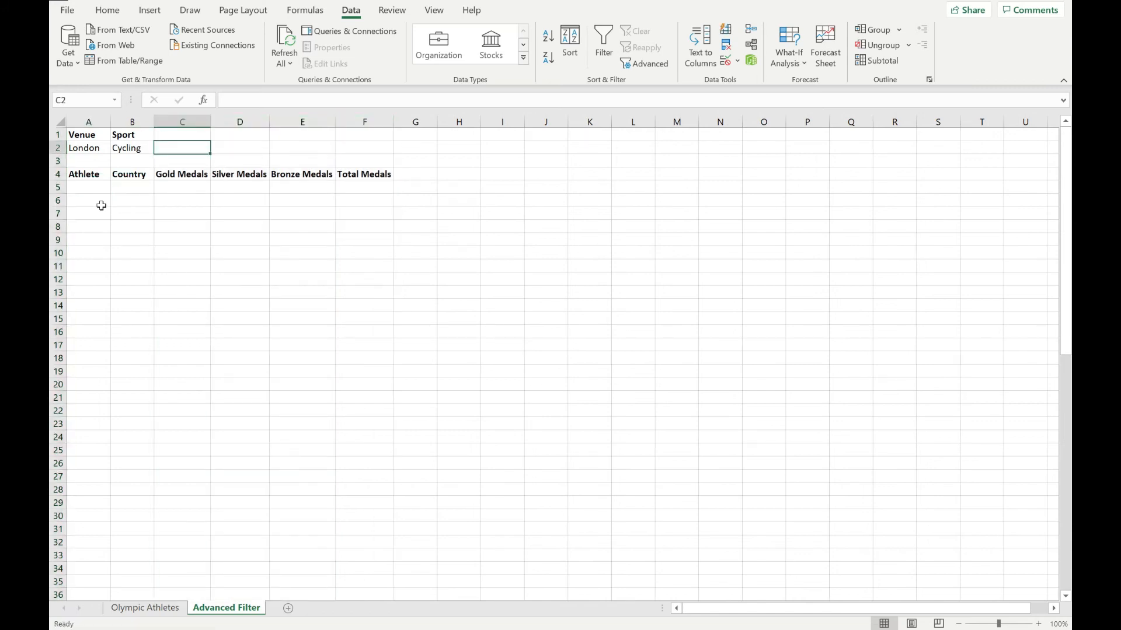
Step: Start an Advanced Filter from empty cell A6, with A1:K8614 of the Olympic Athletes sheet as the list range
{"action": "left_click", "coordinate": [101, 204]}
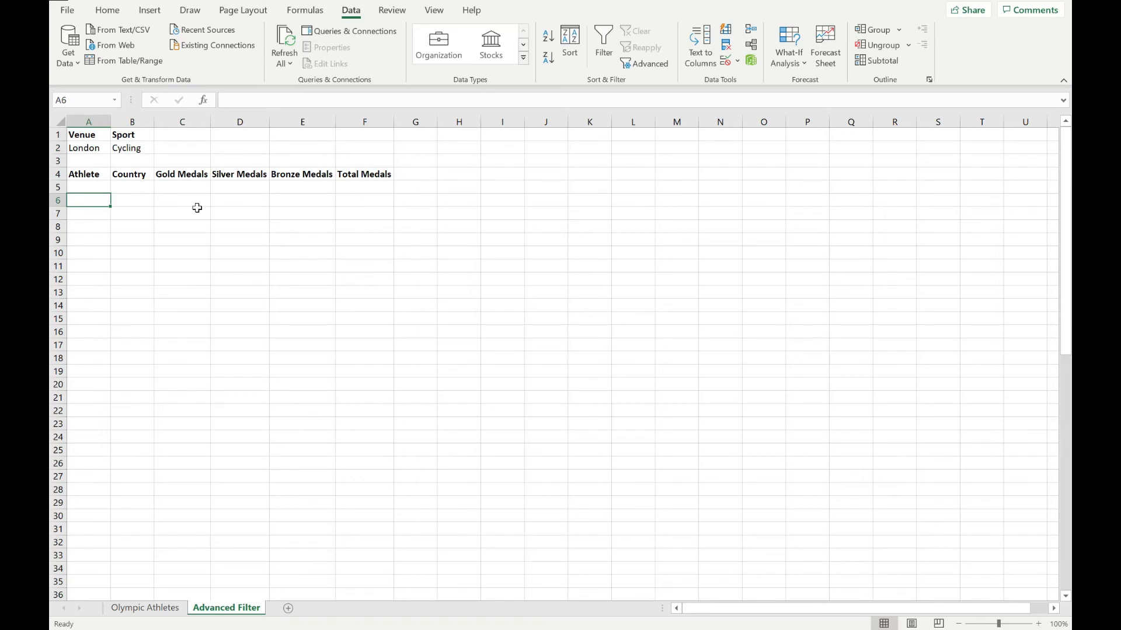
{"action": "left_click", "coordinate": [646, 64]}
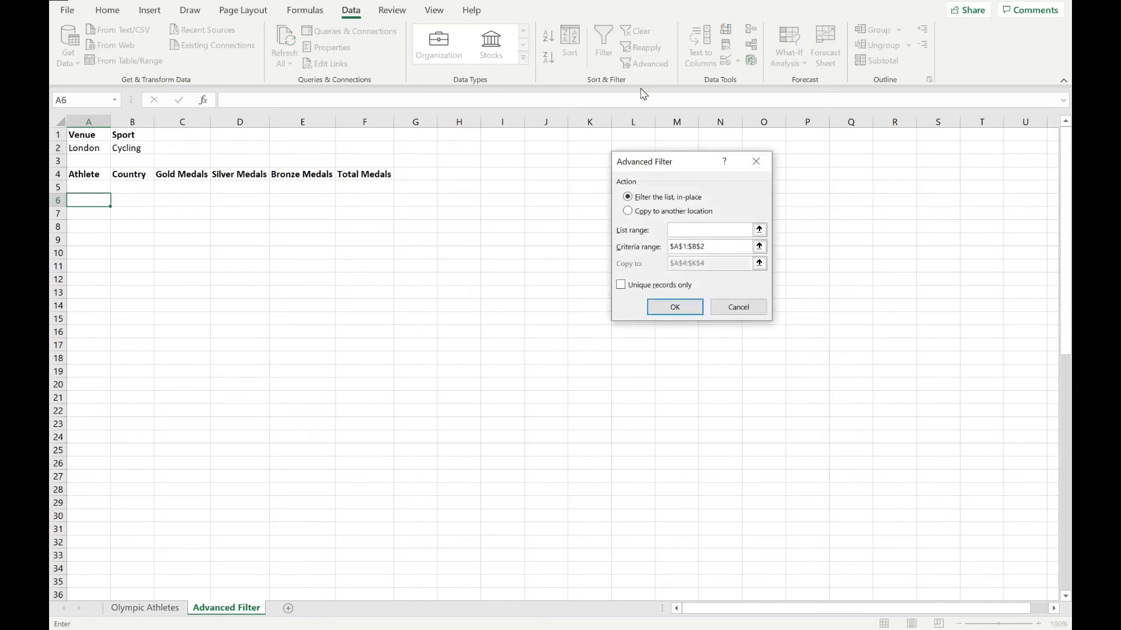
{"action": "left_click", "coordinate": [759, 230]}
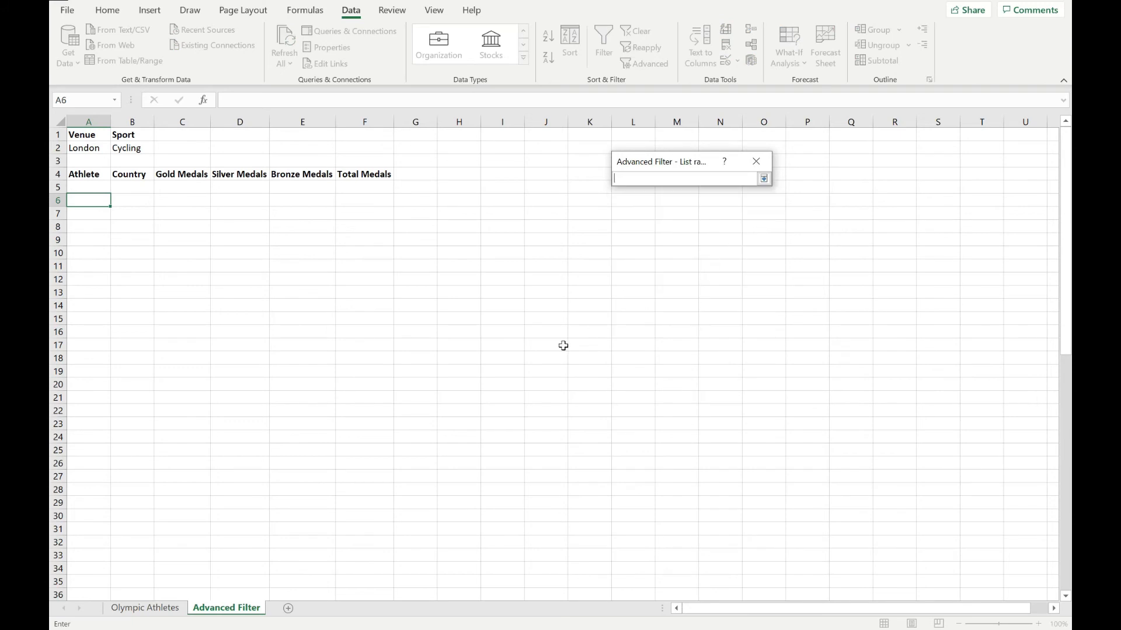
{"action": "left_click", "coordinate": [145, 608]}
{"action": "left_click", "coordinate": [153, 138]}
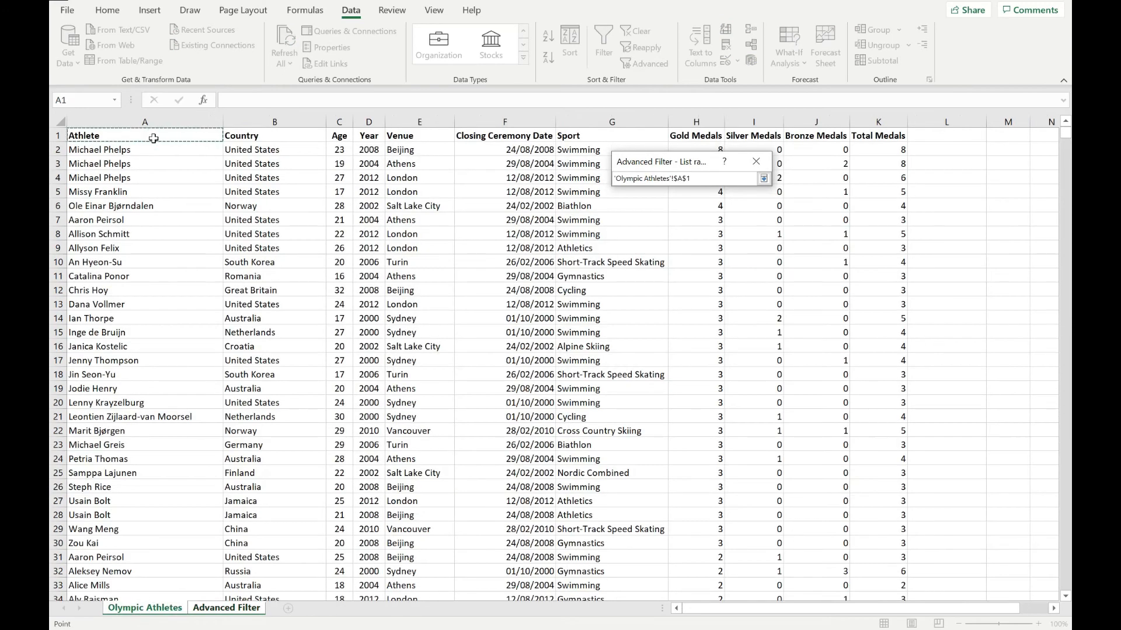
{"action": "key", "text": "ctrl+shift+Right"}
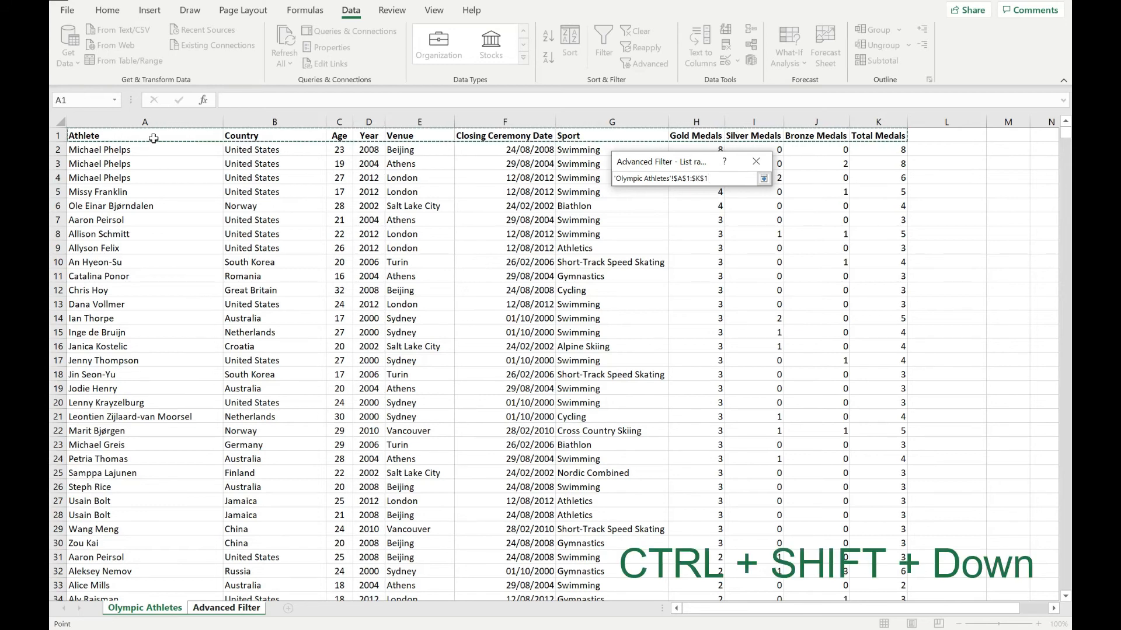
{"action": "key", "text": "ctrl+shift+Down"}
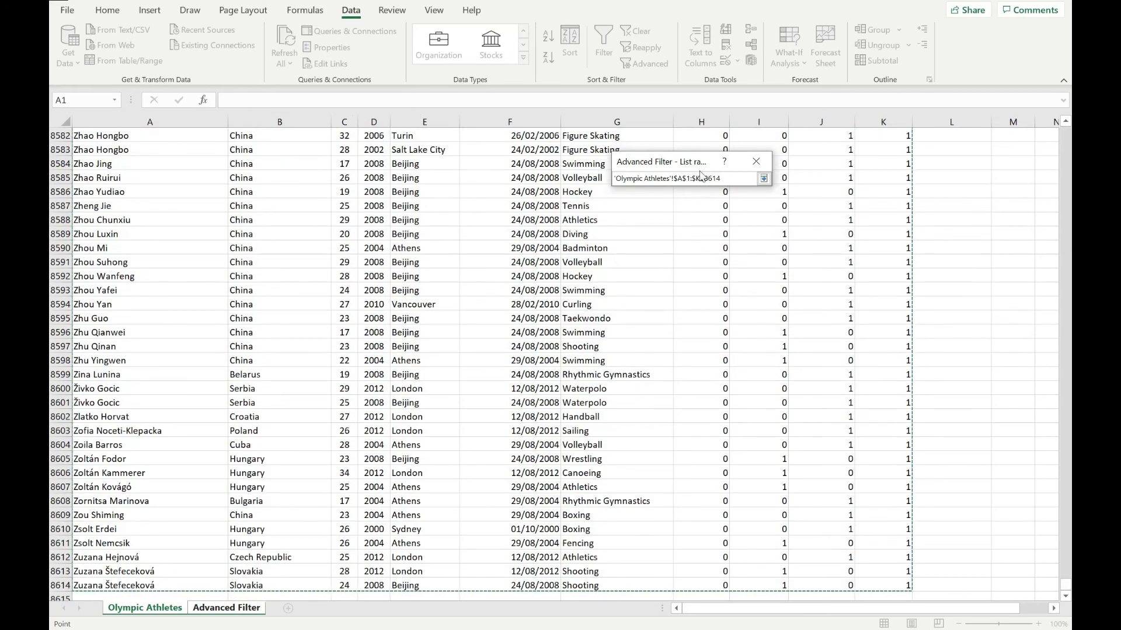
{"action": "left_click", "coordinate": [763, 180]}
{"action": "left_click", "coordinate": [764, 179]}
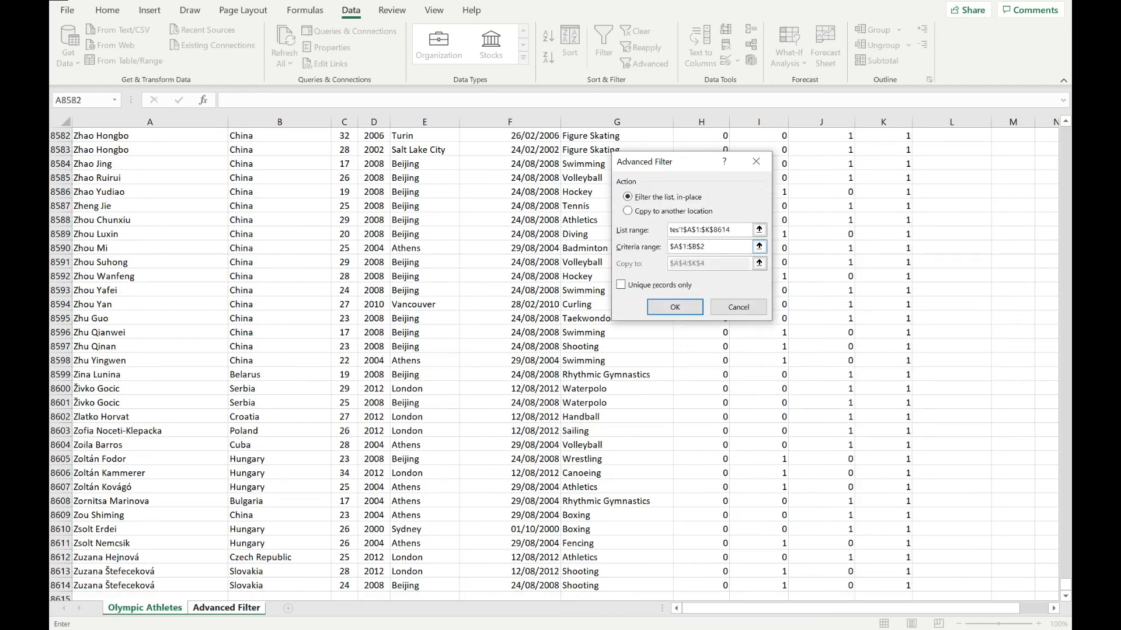
Step: Set the filter's criteria range to A1:B2 on the Advanced Filter sheet
{"action": "left_click", "coordinate": [759, 248]}
{"action": "key", "text": "ctrl+Page_Down"}
{"action": "left_click_drag", "start_coordinate": [78, 134], "coordinate": [123, 149]}
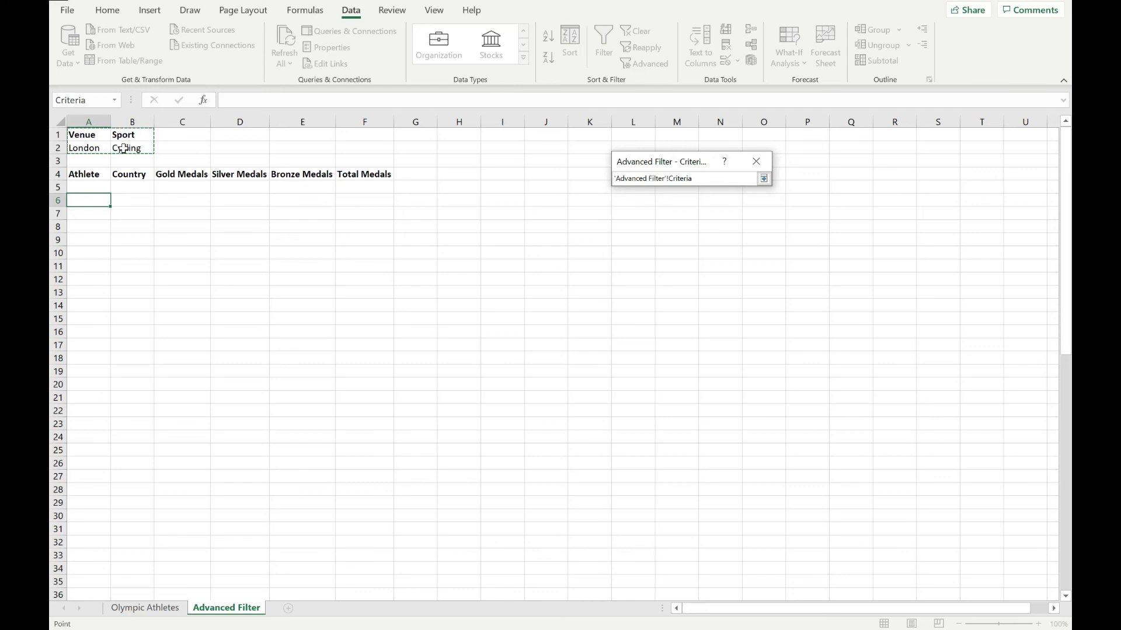
{"action": "key", "text": "Return"}
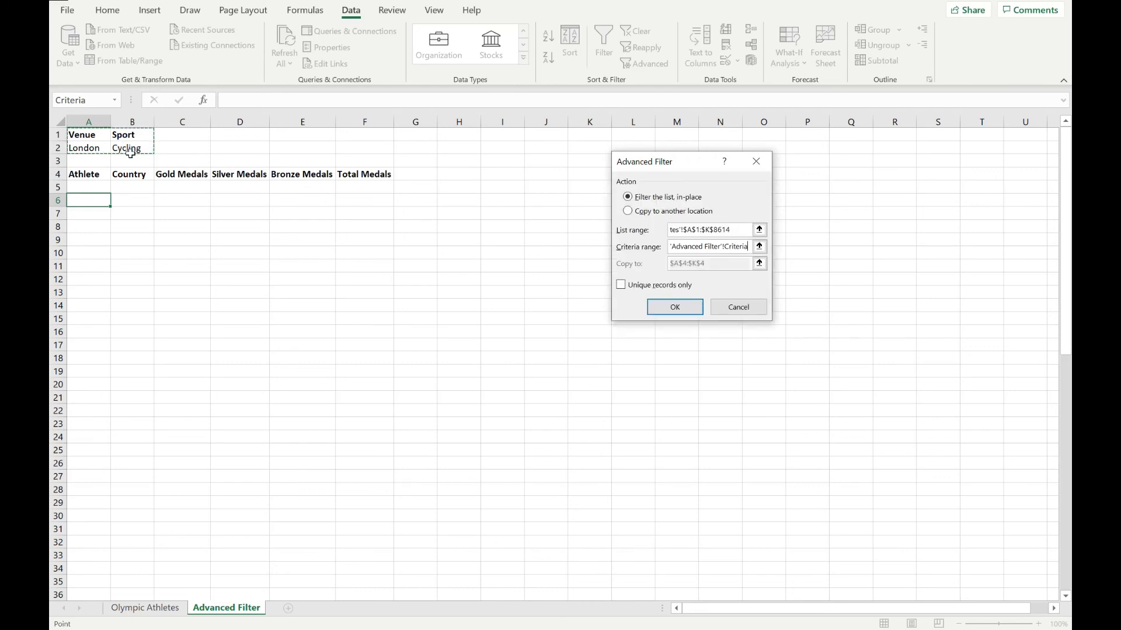
Step: Copy the filtered records to another location, using the headers in A4:F4 as the destination, and run the filter
{"action": "left_click", "coordinate": [628, 211]}
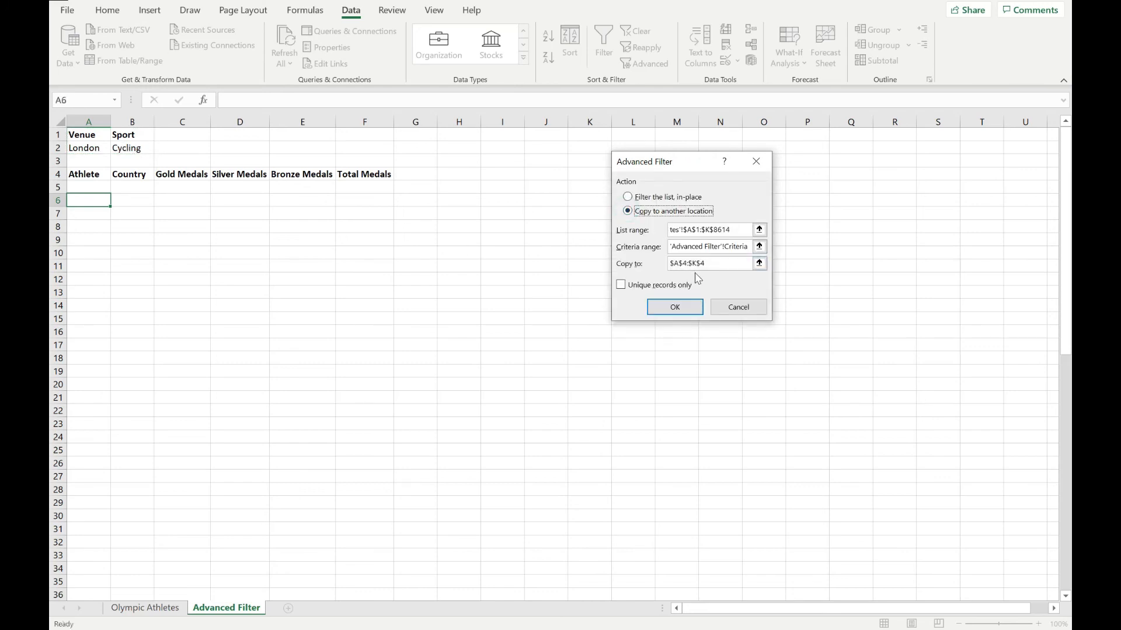
{"action": "left_click", "coordinate": [760, 264]}
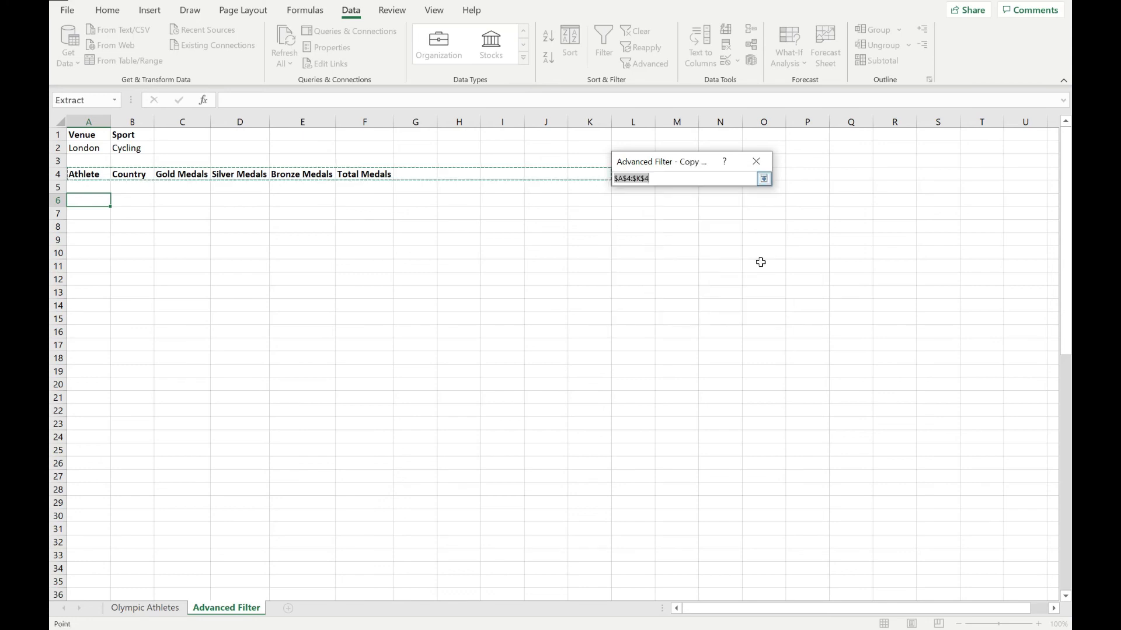
{"action": "left_click_drag", "start_coordinate": [81, 173], "coordinate": [363, 175]}
{"action": "key", "text": "Return"}
{"action": "left_click", "coordinate": [662, 306]}
Step: AutoFit columns A and B to the extracted athlete and country names
{"action": "left_click_drag", "start_coordinate": [90, 115], "coordinate": [146, 115]}
{"action": "double_click", "coordinate": [154, 116]}
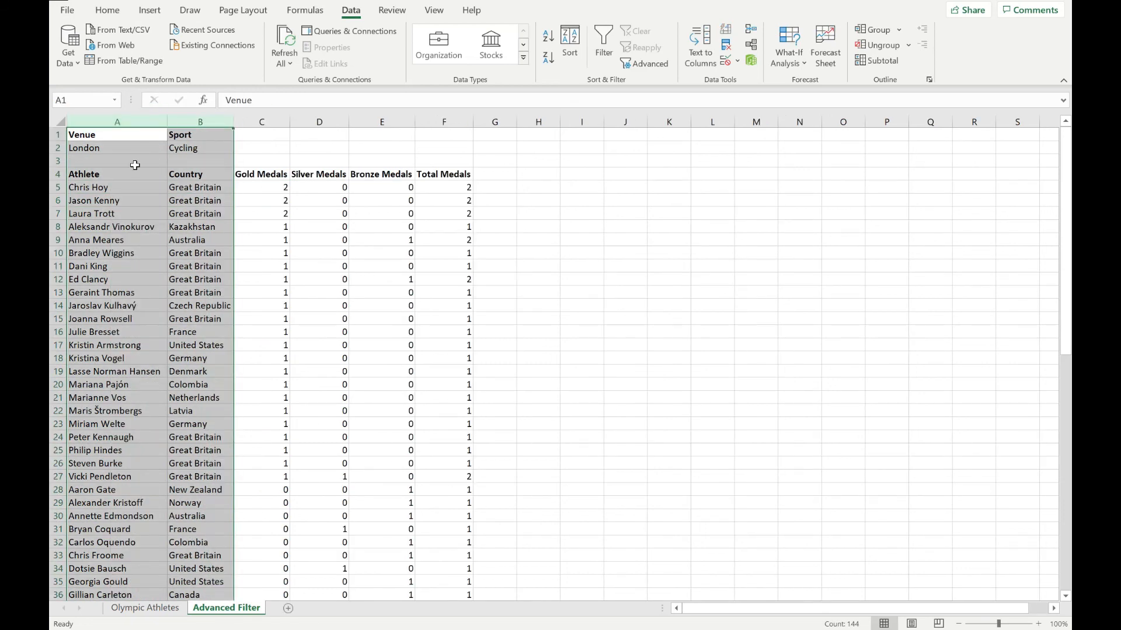
{"action": "left_click", "coordinate": [135, 165]}
{"action": "left_click", "coordinate": [135, 173]}
{"action": "left_click", "coordinate": [192, 173]}
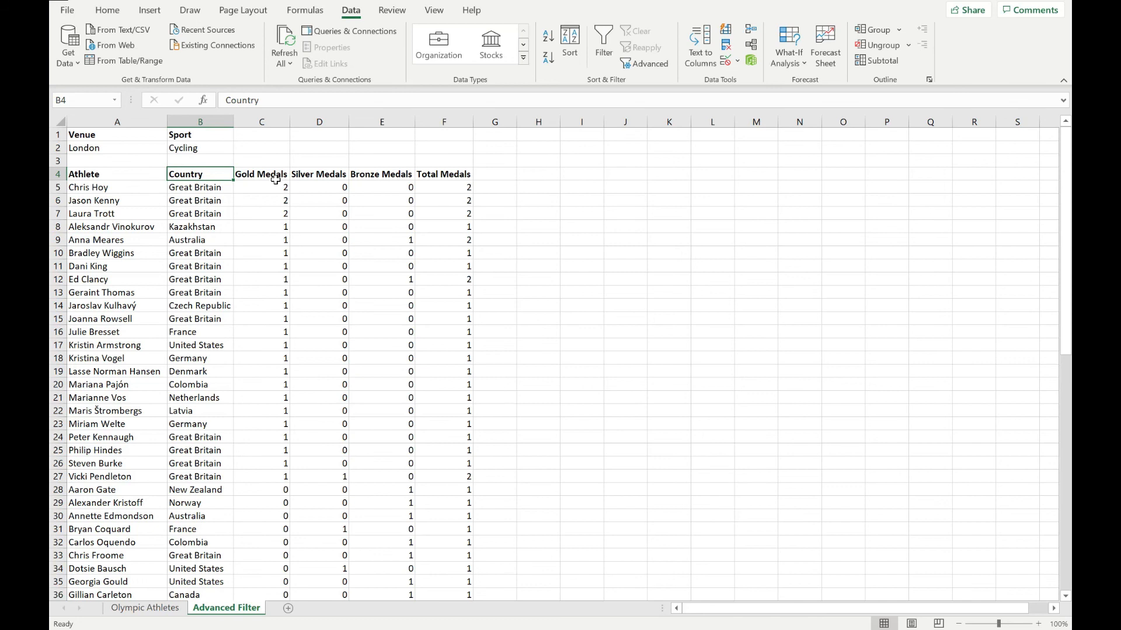
Step: Change the Venue criterion in cell A2 to Athens
{"action": "left_click", "coordinate": [128, 150]}
{"action": "type", "text": "Athens"}
{"action": "key", "text": "Return"}
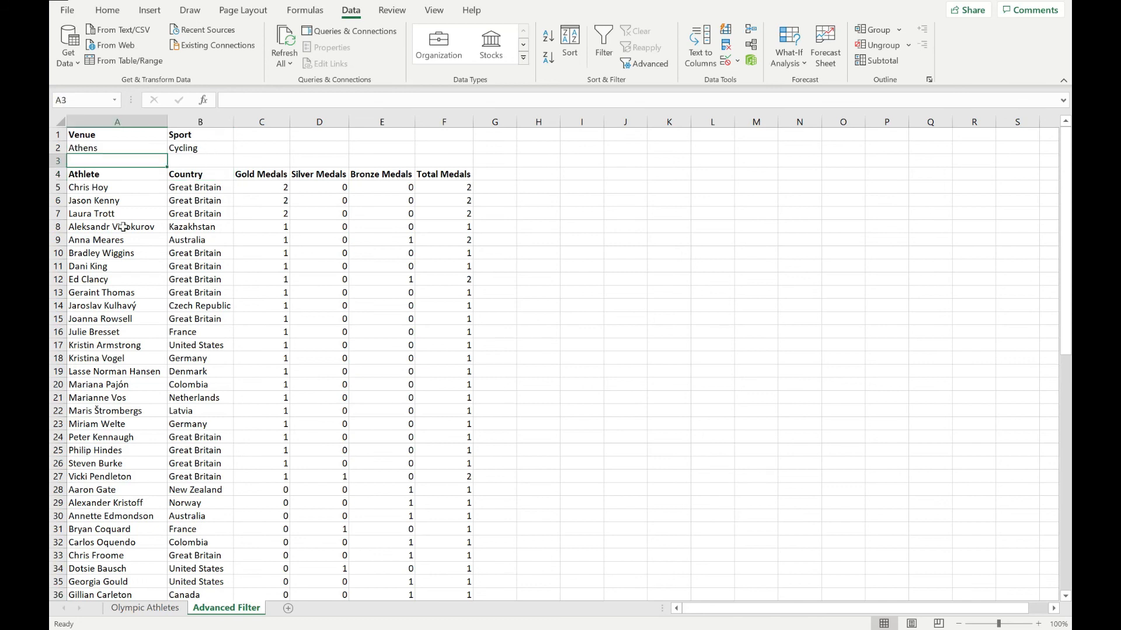